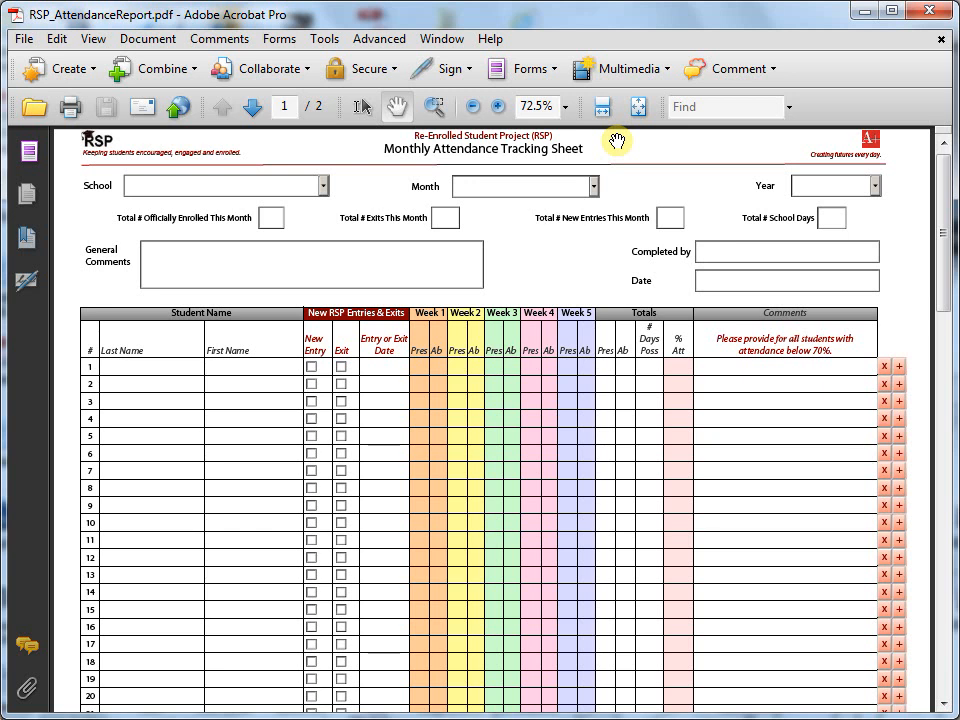
Step: Open Save As and navigate to the _RSP Attendance folder on the Desktop
click(498, 106)
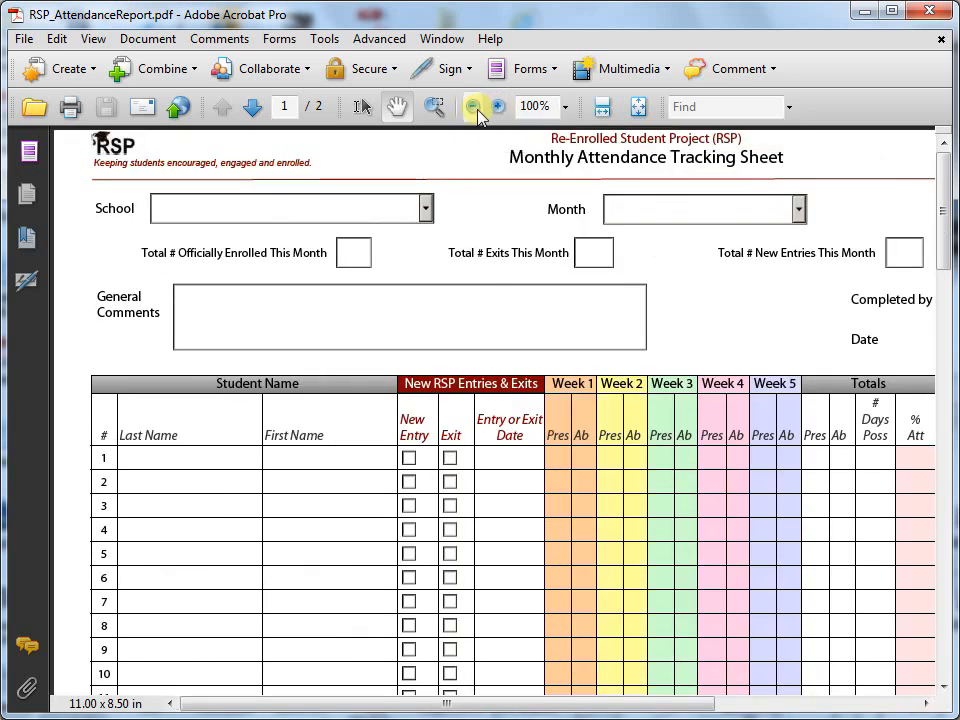
click(474, 107)
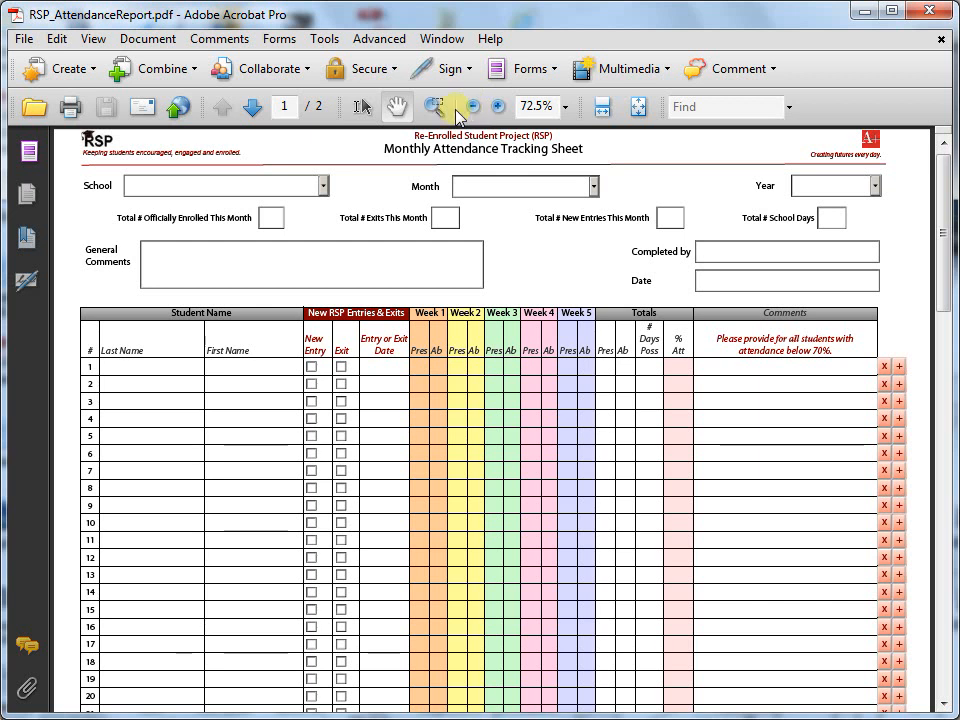
click(21, 39)
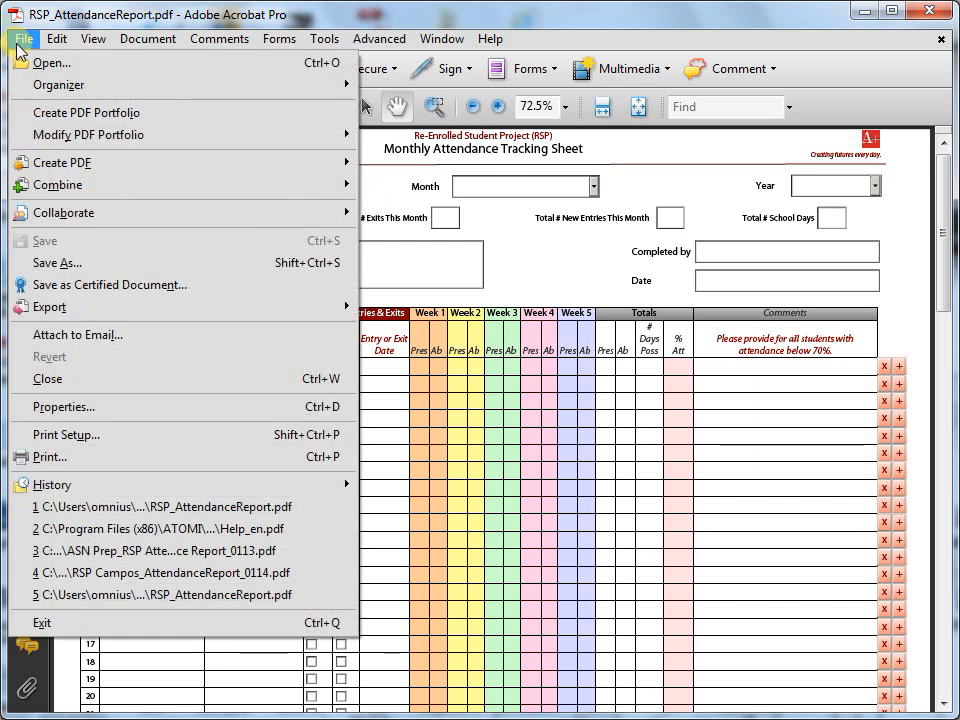
click(49, 262)
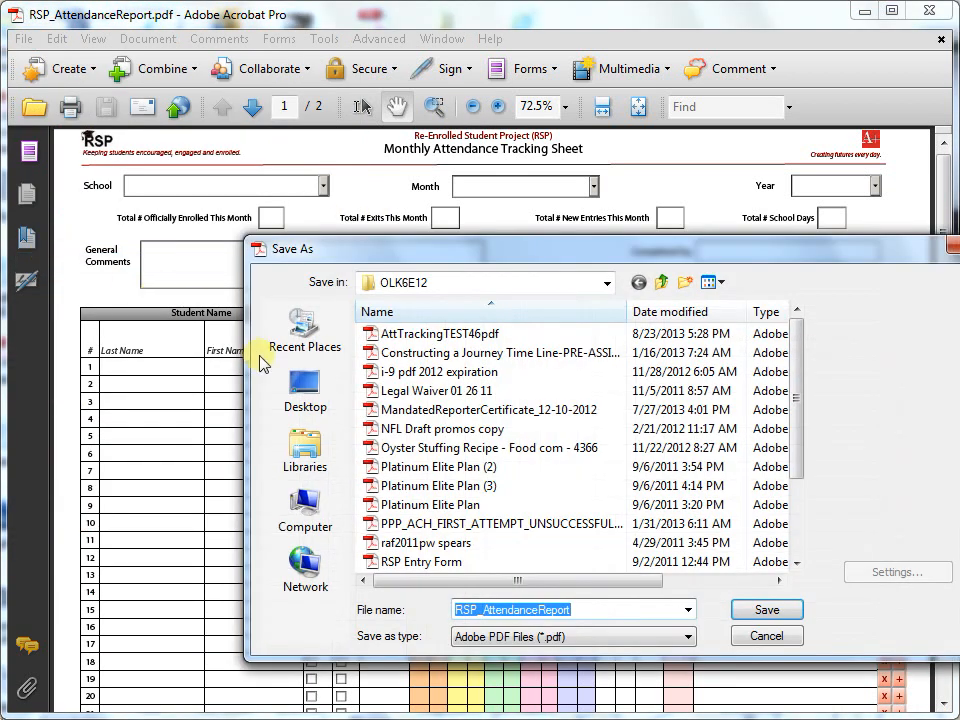
click(292, 390)
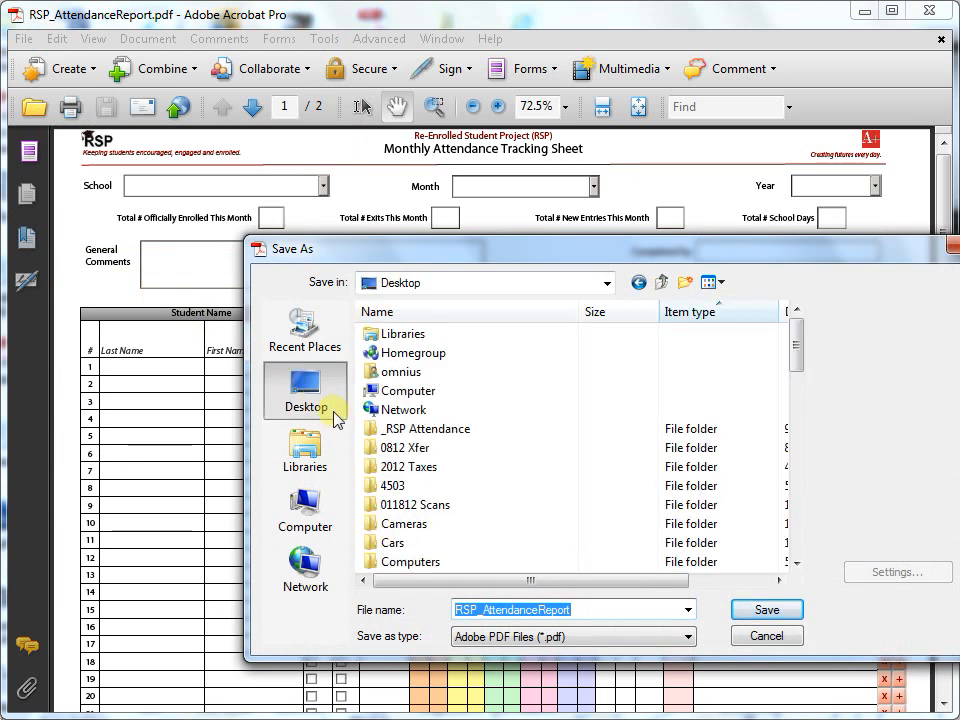
click(372, 430)
double_click(372, 432)
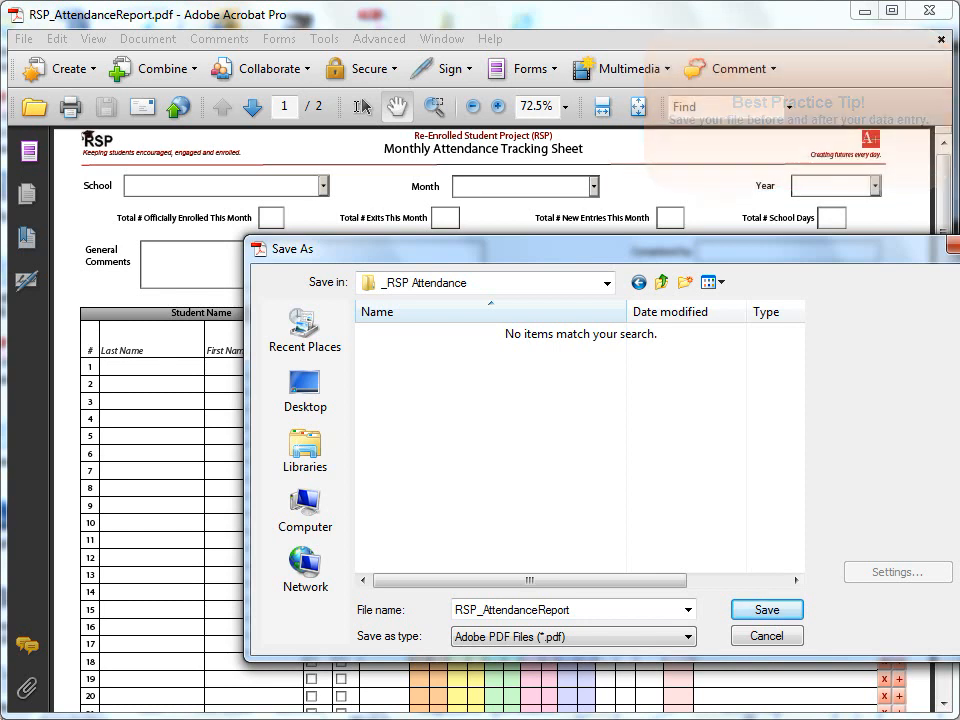
Step: Rename the file to 'ASN Prep_RSP Attendance Report_0913' and save it
click(456, 610)
text(SN P)
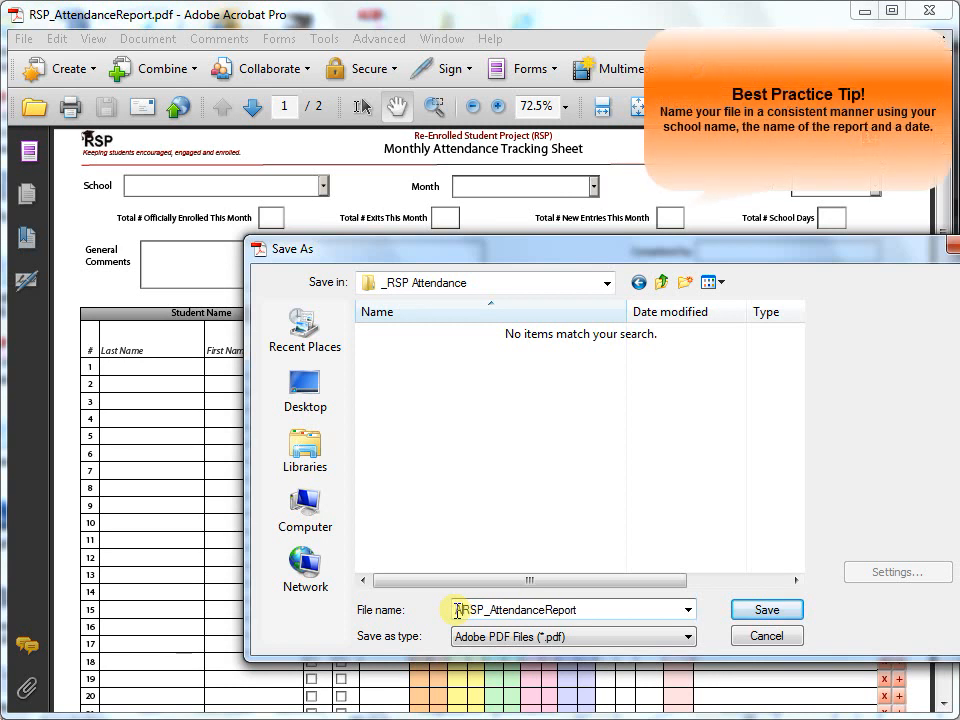
text(rep)
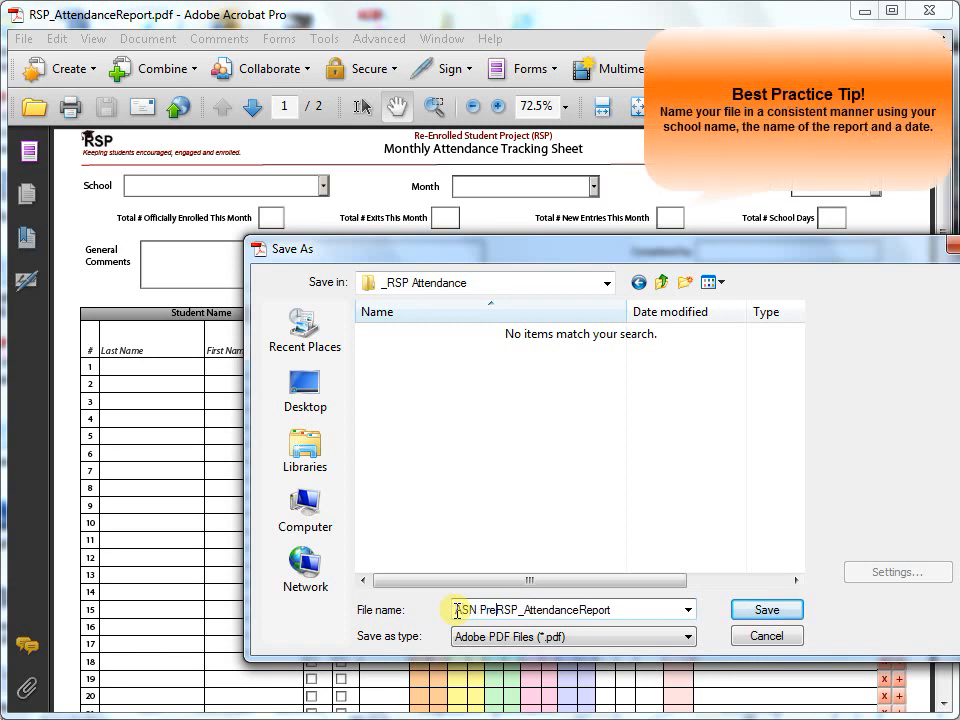
text(_)
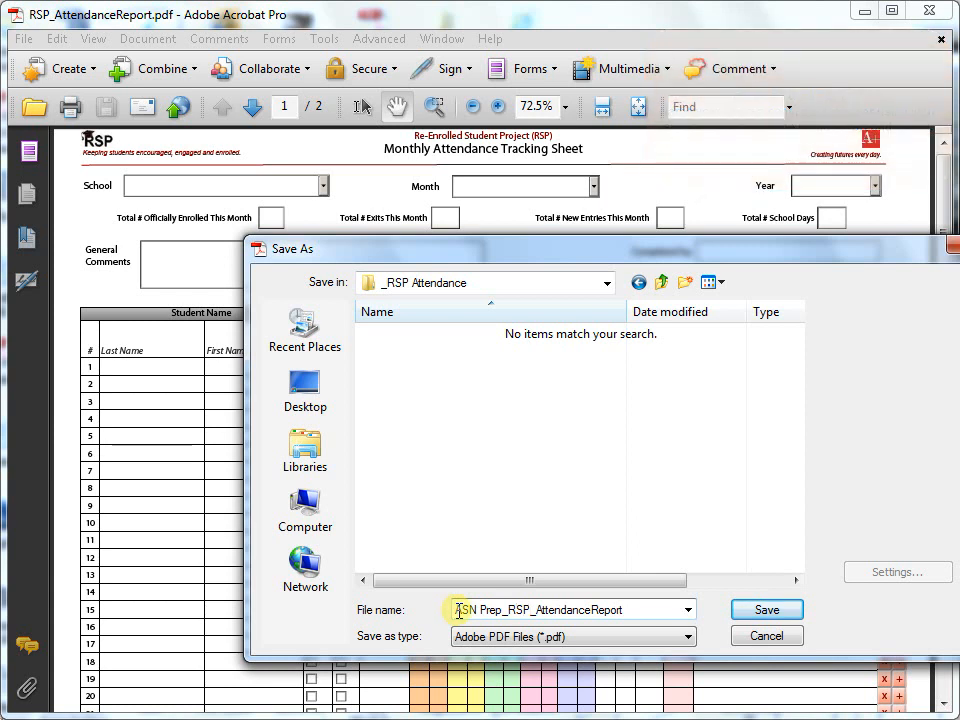
key(Right)
key(Right)
key(Right)
key(Delete)
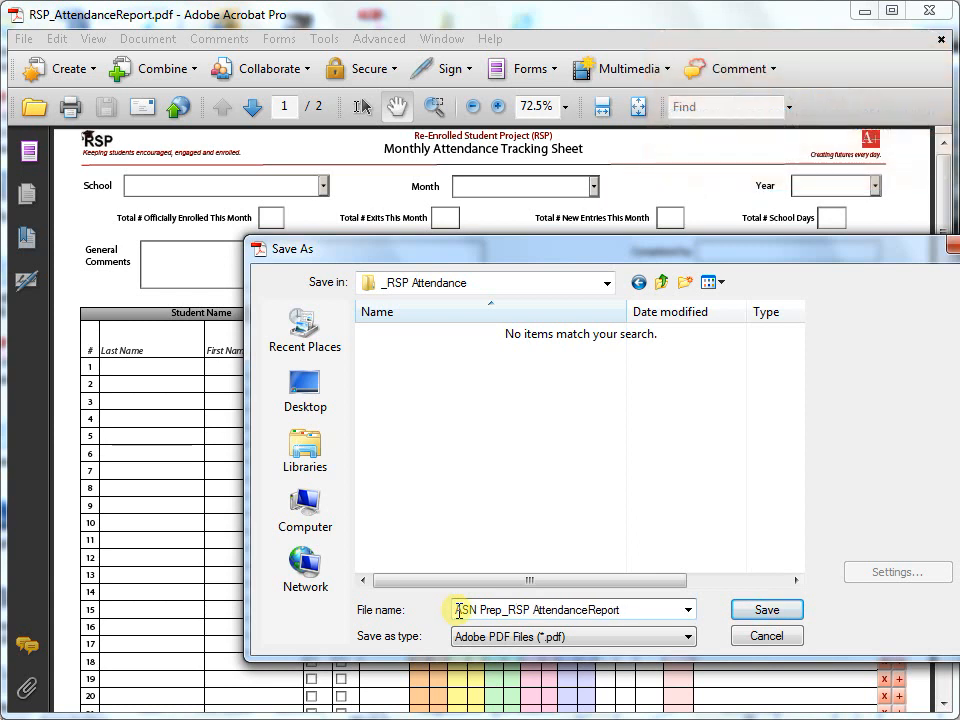
click(589, 610)
text(Report)
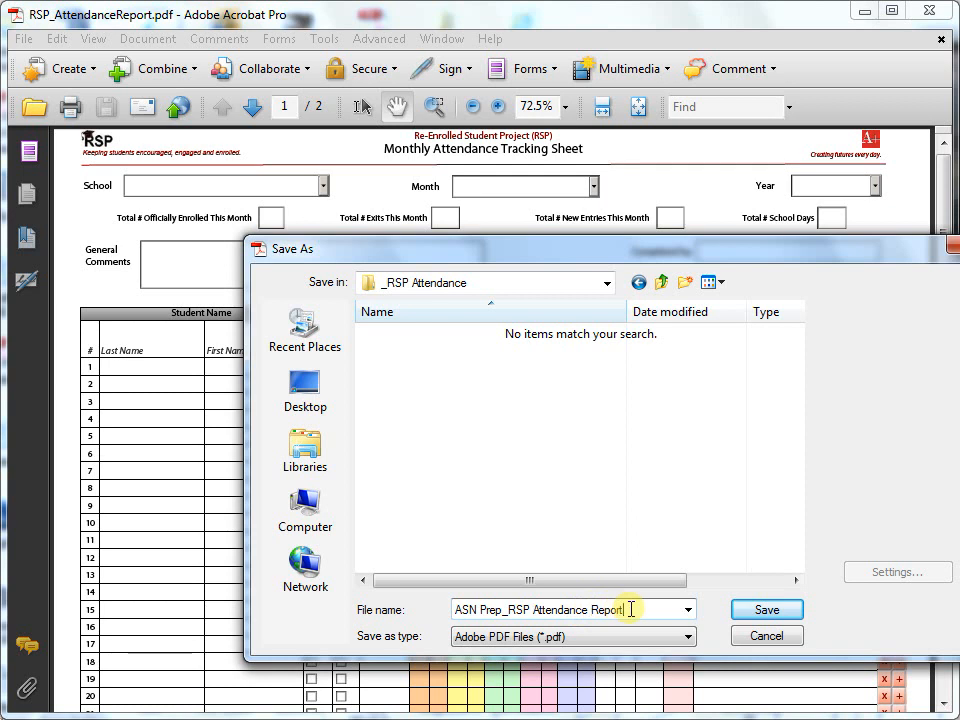
text(_0913)
click(760, 614)
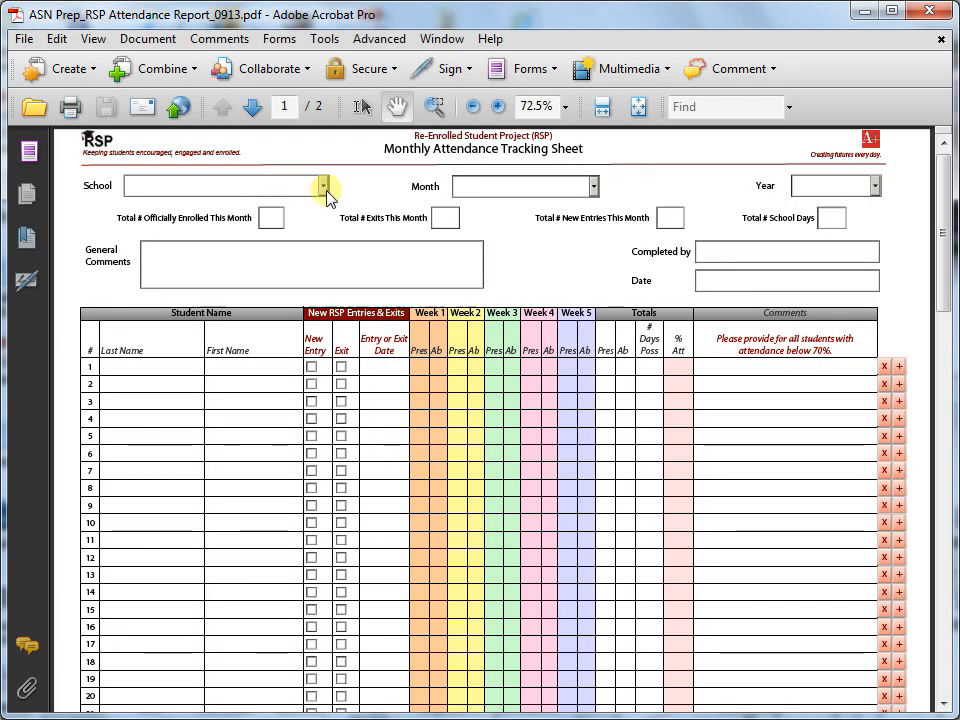
Step: Choose ASN Prep as school, September as month and 2013 as year
click(325, 189)
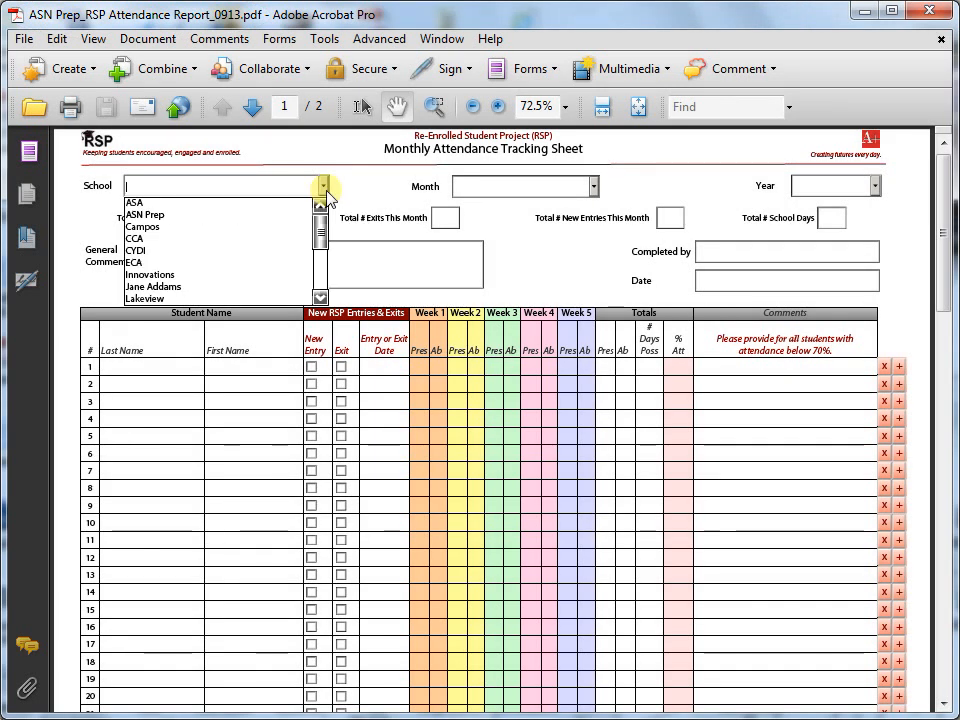
click(224, 216)
click(593, 187)
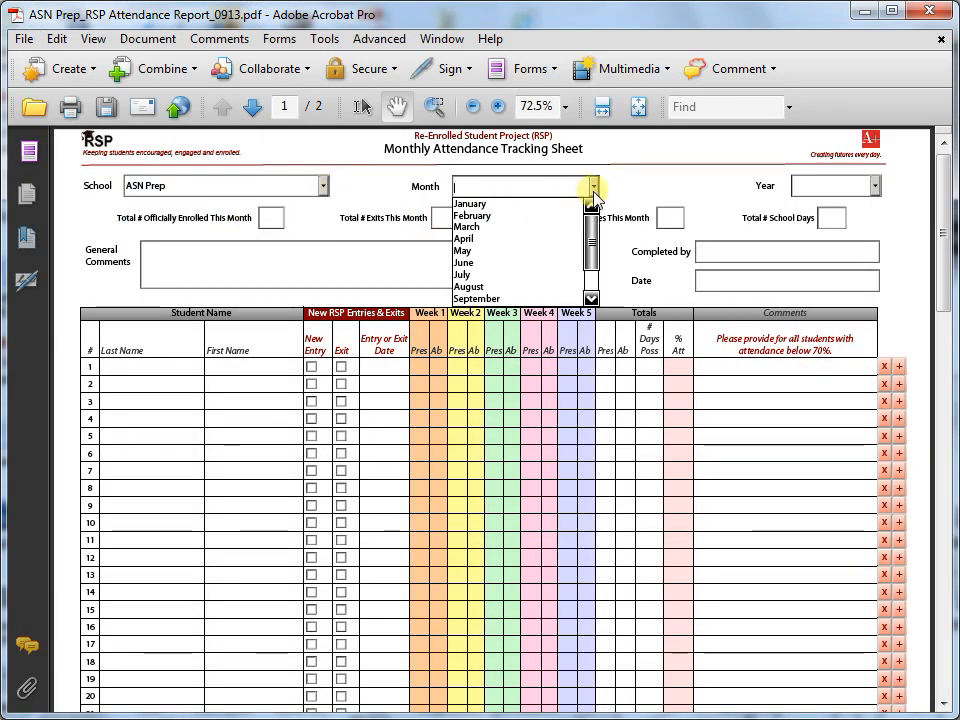
click(527, 298)
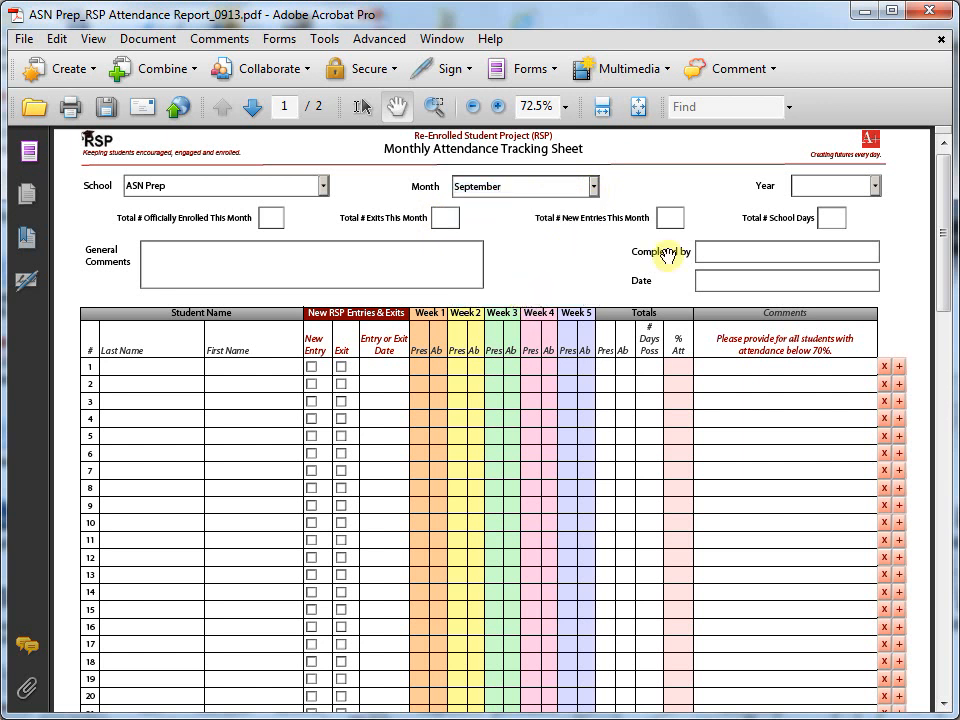
click(875, 187)
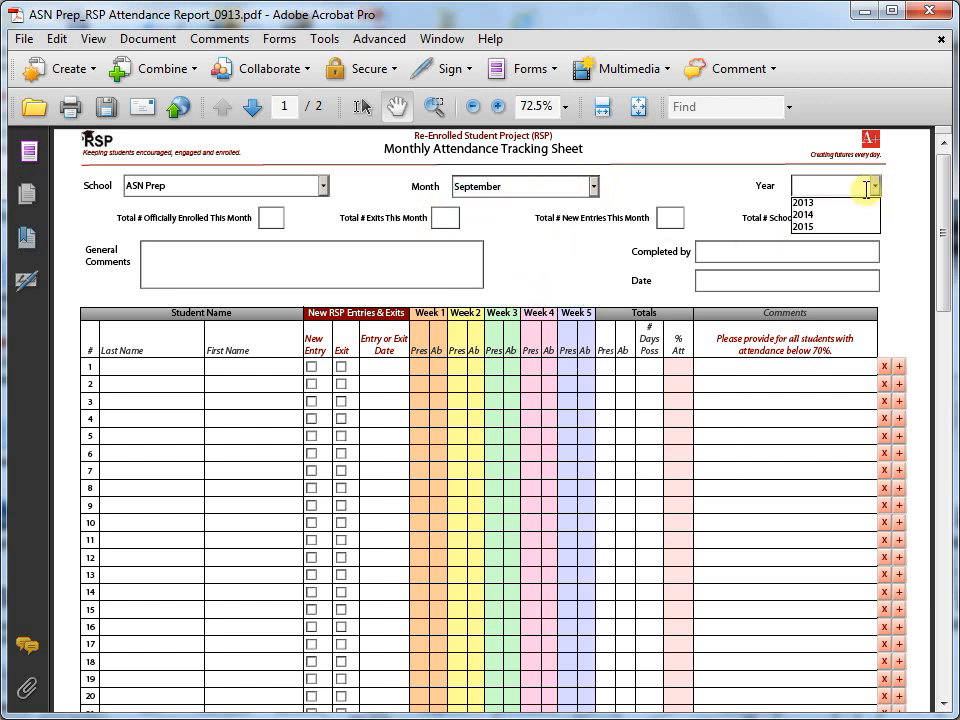
click(863, 203)
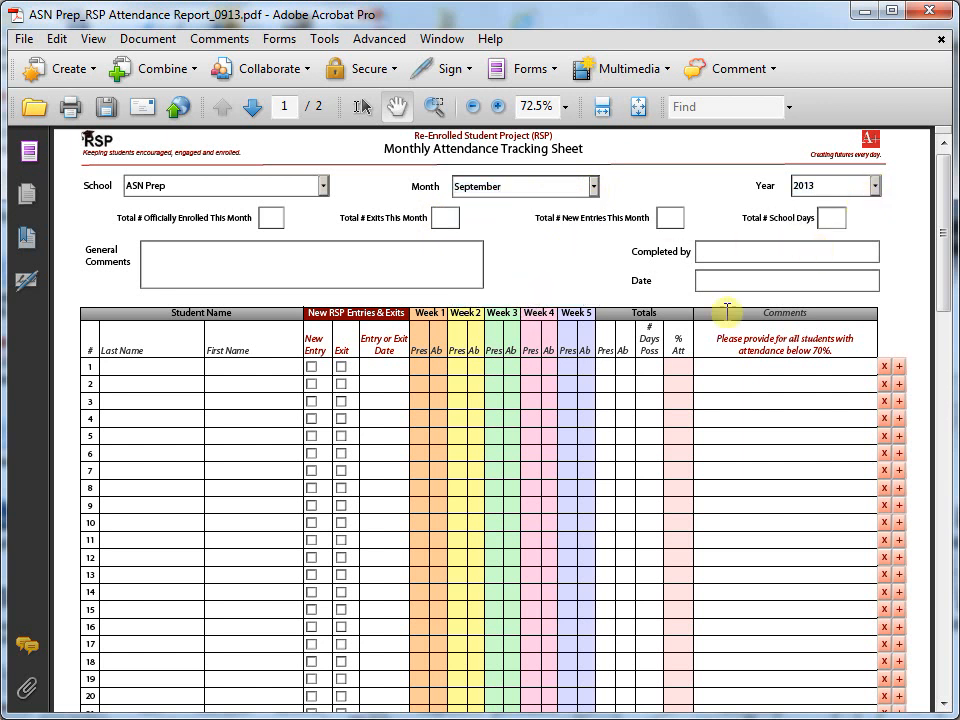
Step: Enter totals: 22 enrolled, 1 exit, 1 new entry, 17 school days
click(272, 218)
text(22)
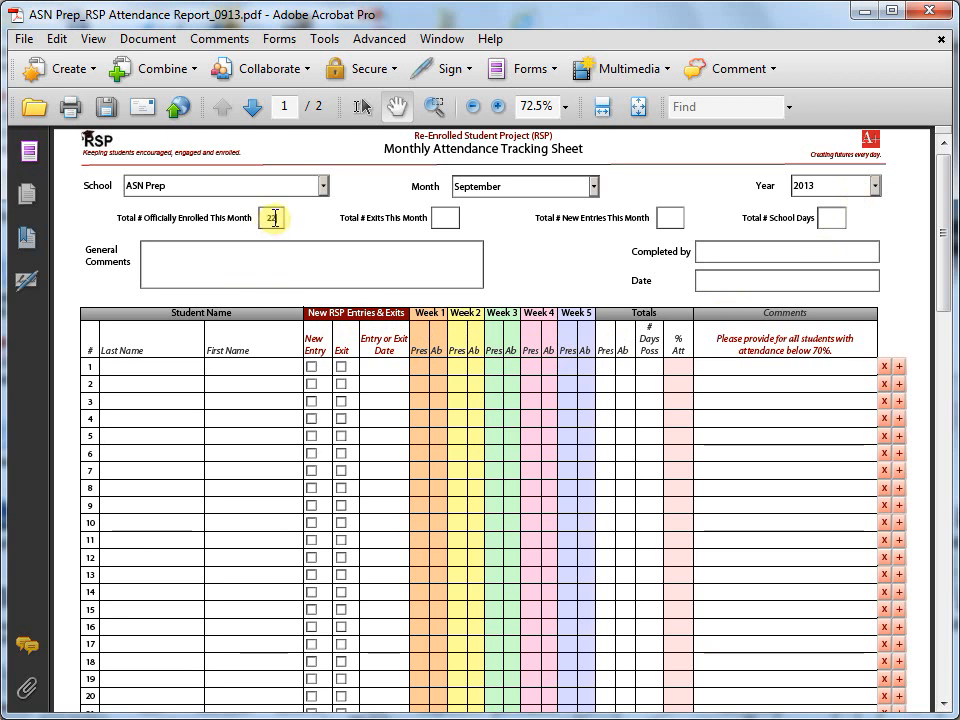
click(436, 217)
text(1)
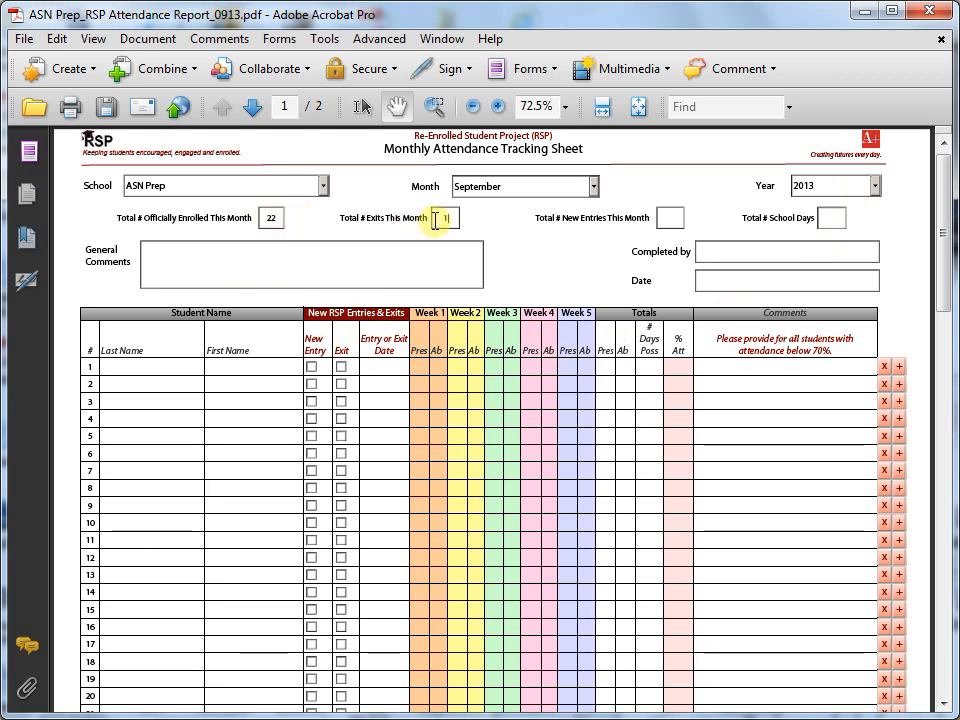
click(665, 216)
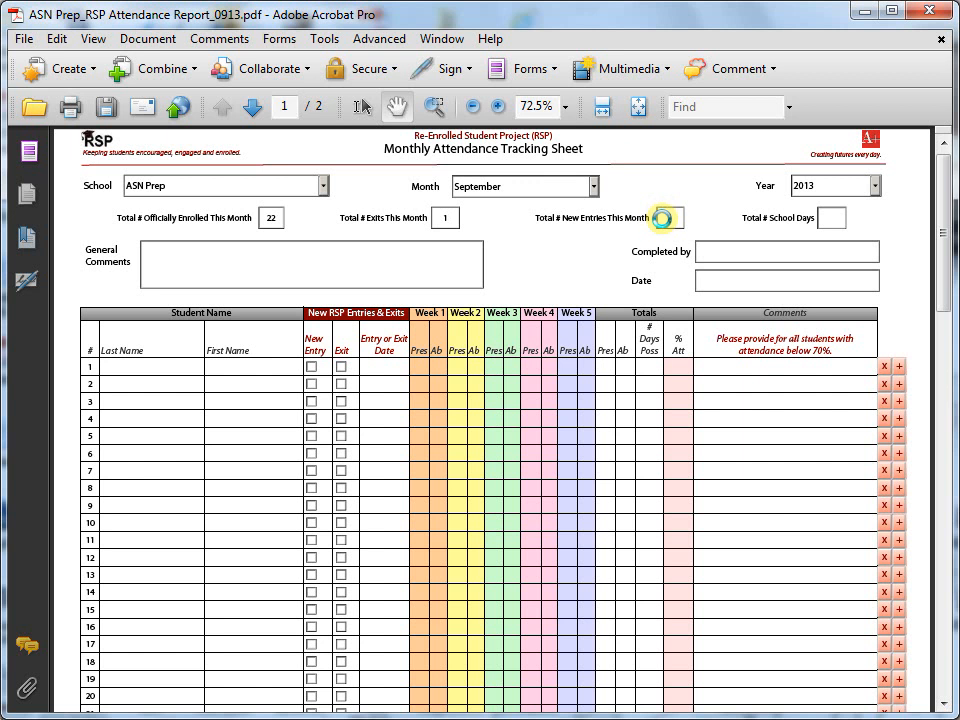
text(1)
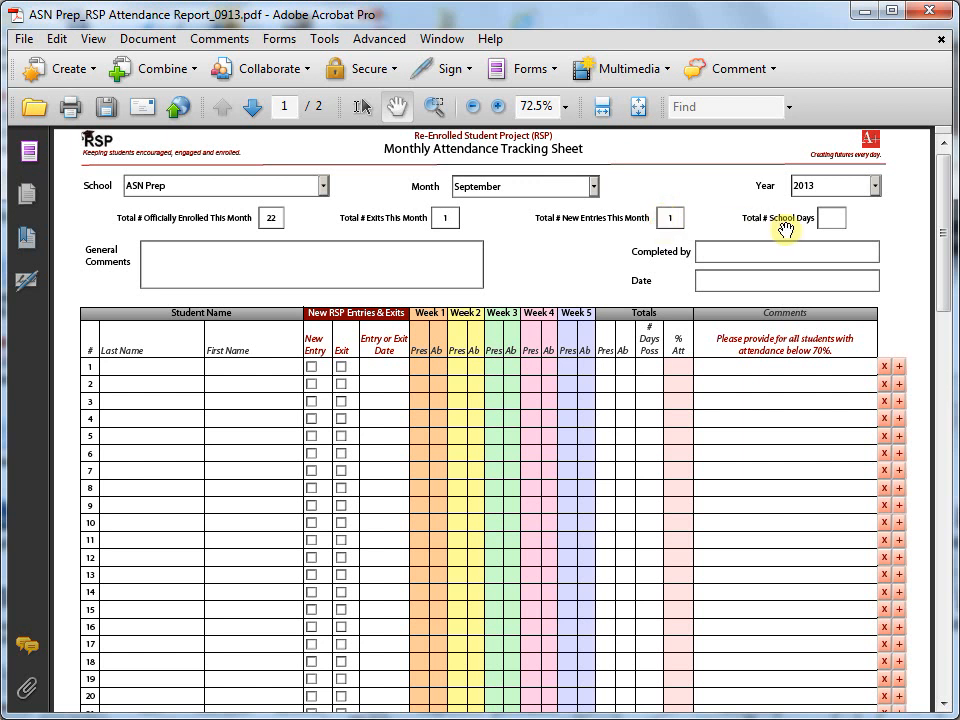
click(835, 220)
text(17)
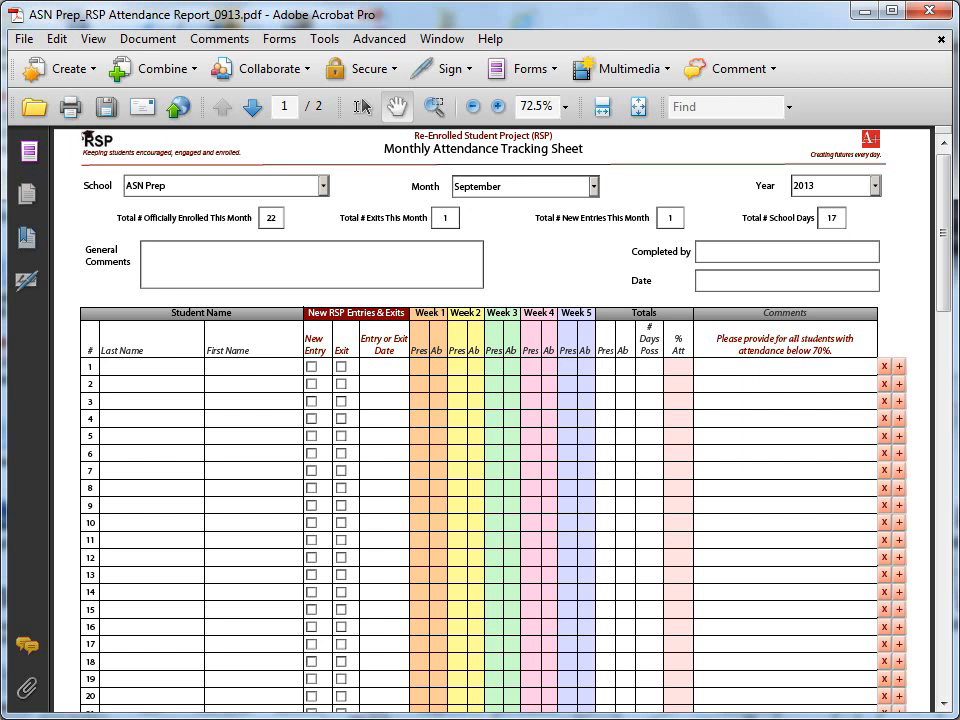
Step: Add comments 'No school 9/17 - PD for teachers.' and 'No classes 9/23 - grade card pickup.', then enter the preparer's name
click(156, 260)
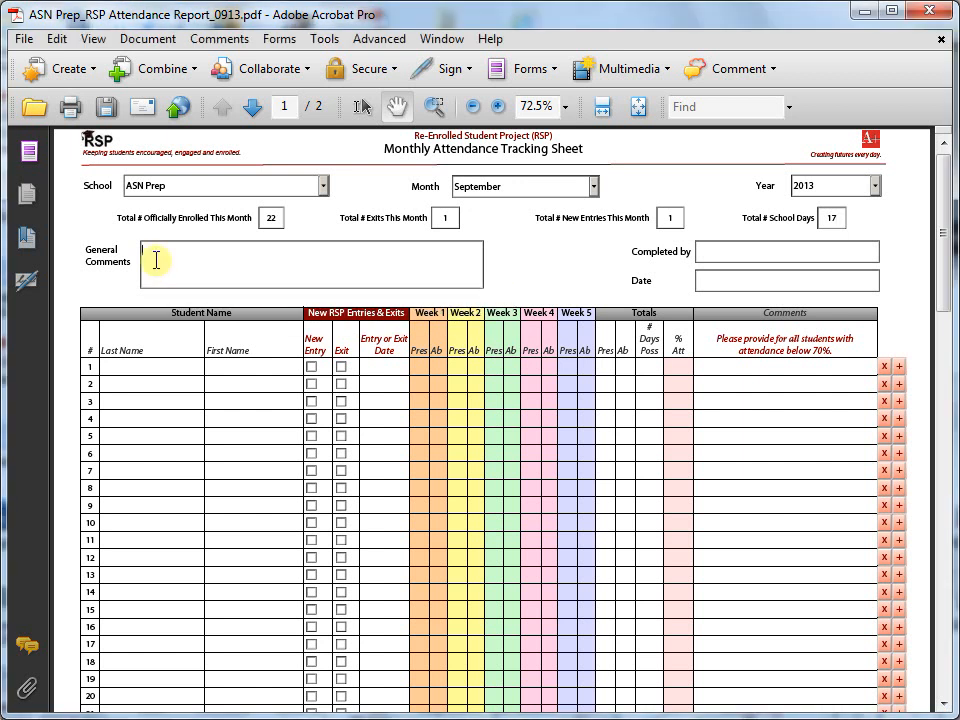
text(No school 9/1)
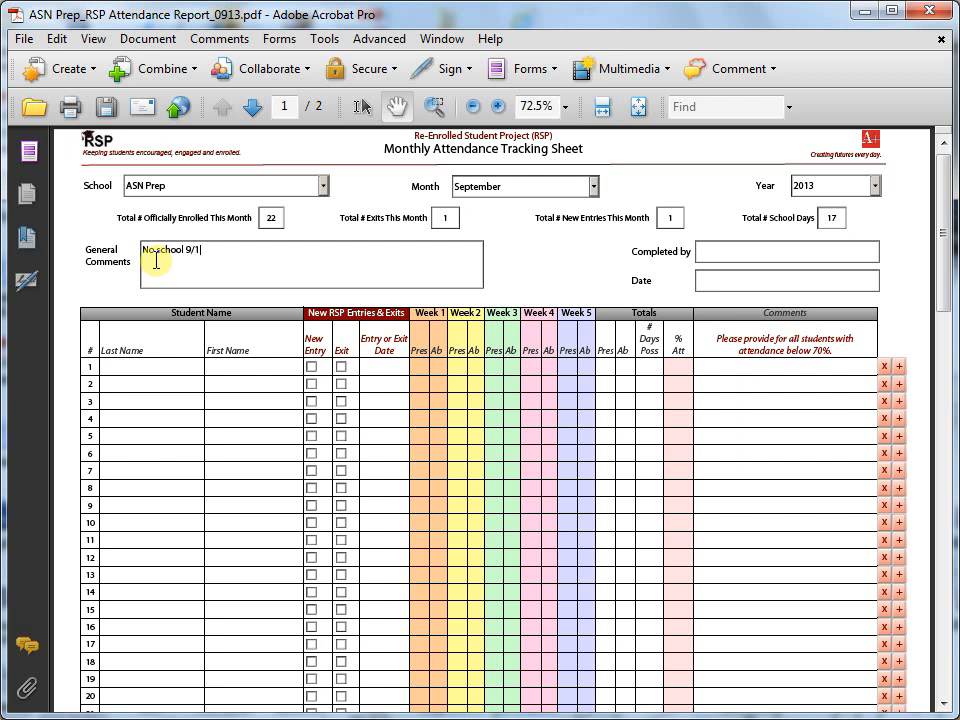
text(7 -)
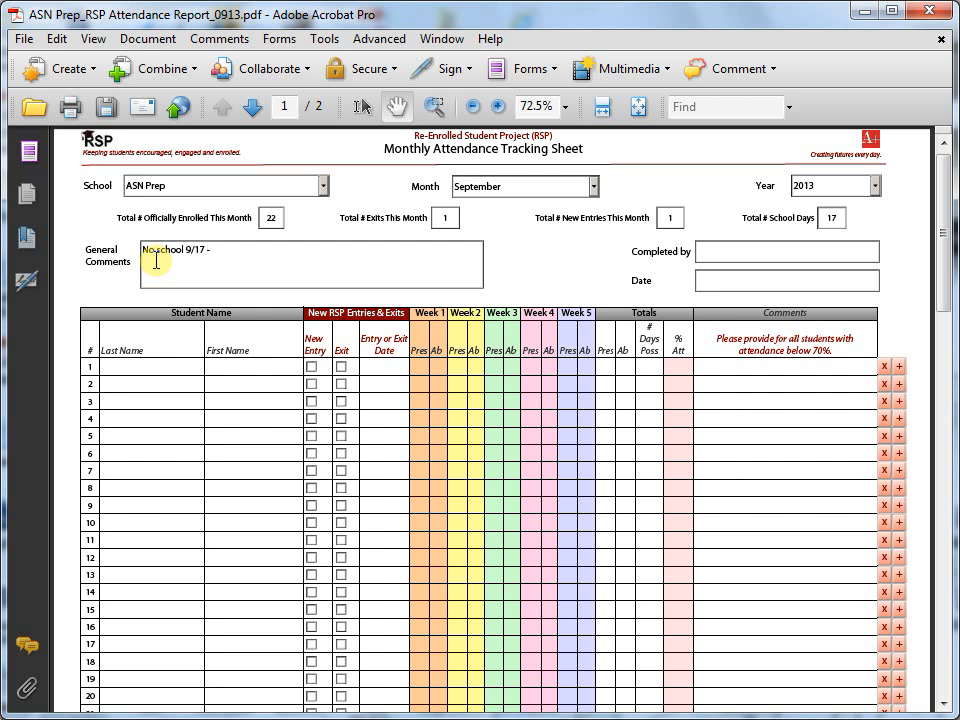
text( PD for twe)
key(BackSpace)
key(BackSpace)
text(eac)
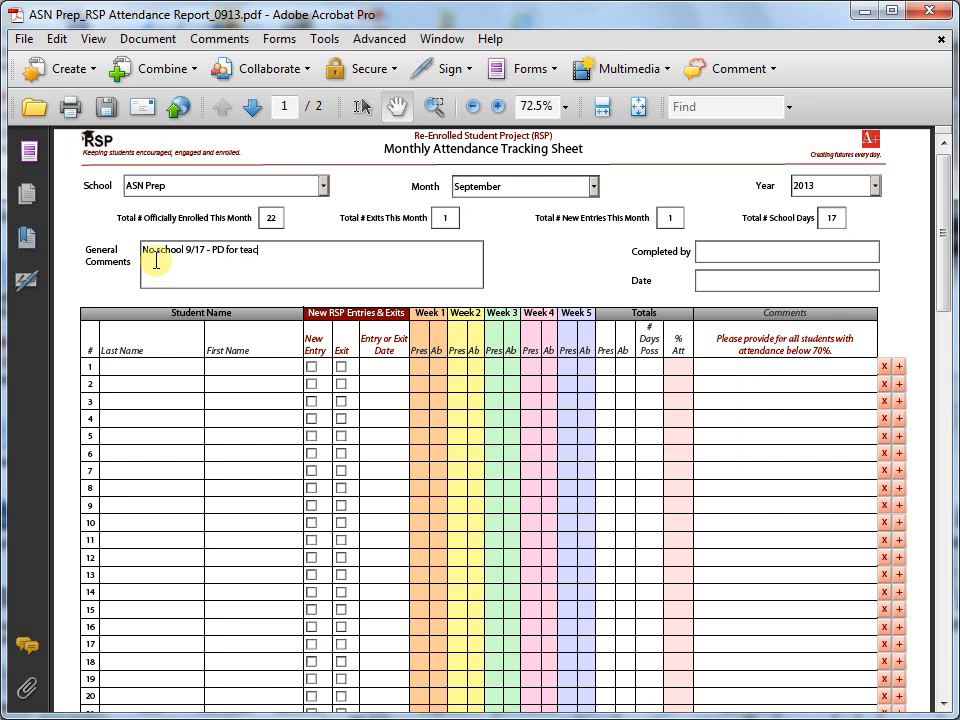
text(hers.)
key(Return)
text(No classes 9)
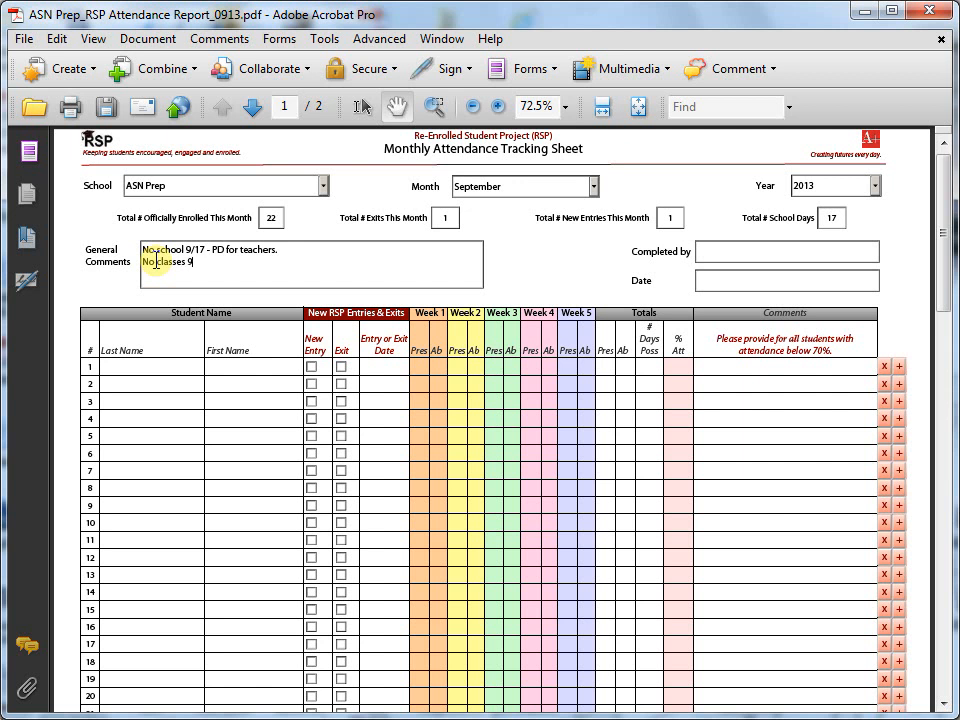
text(/23 - grade card)
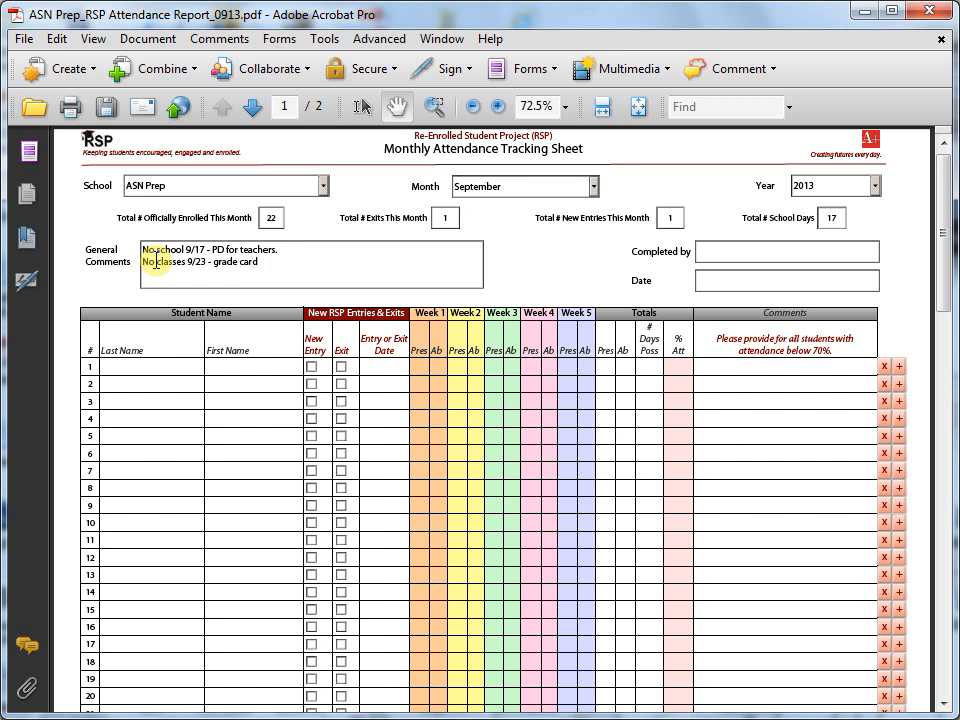
text( pickup.)
click(785, 252)
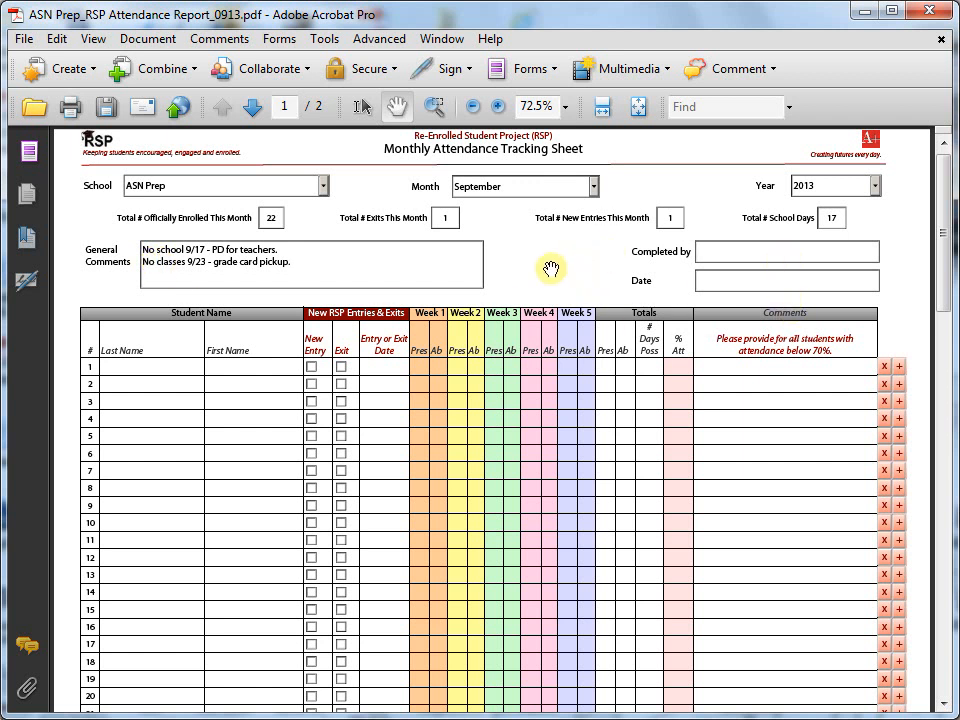
Step: Pick 9/29/2013 from the Date field's calendar
click(752, 280)
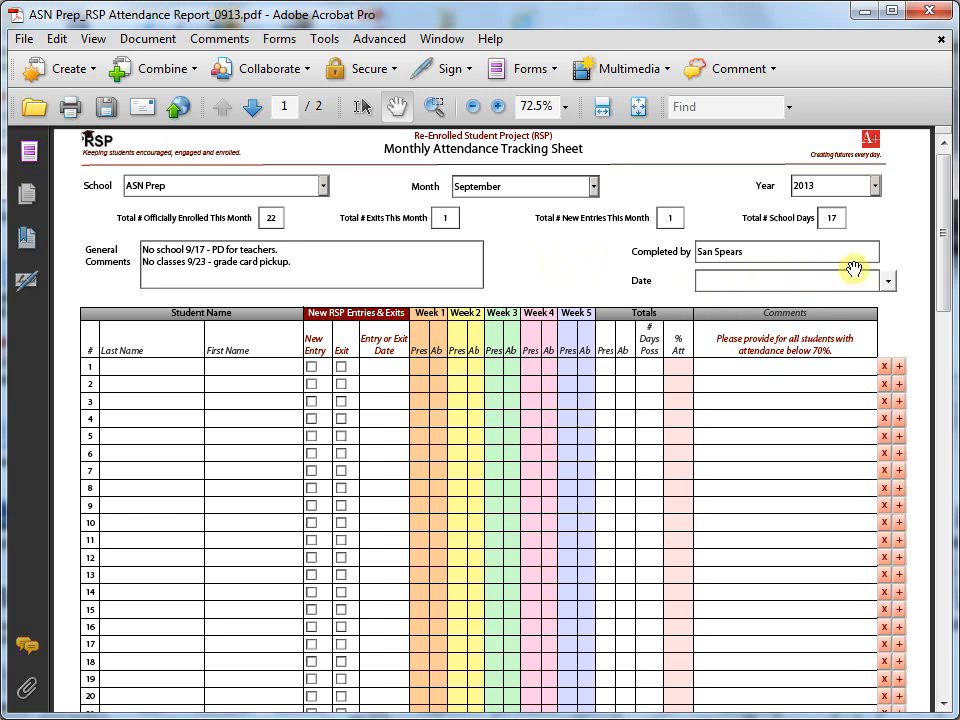
click(886, 282)
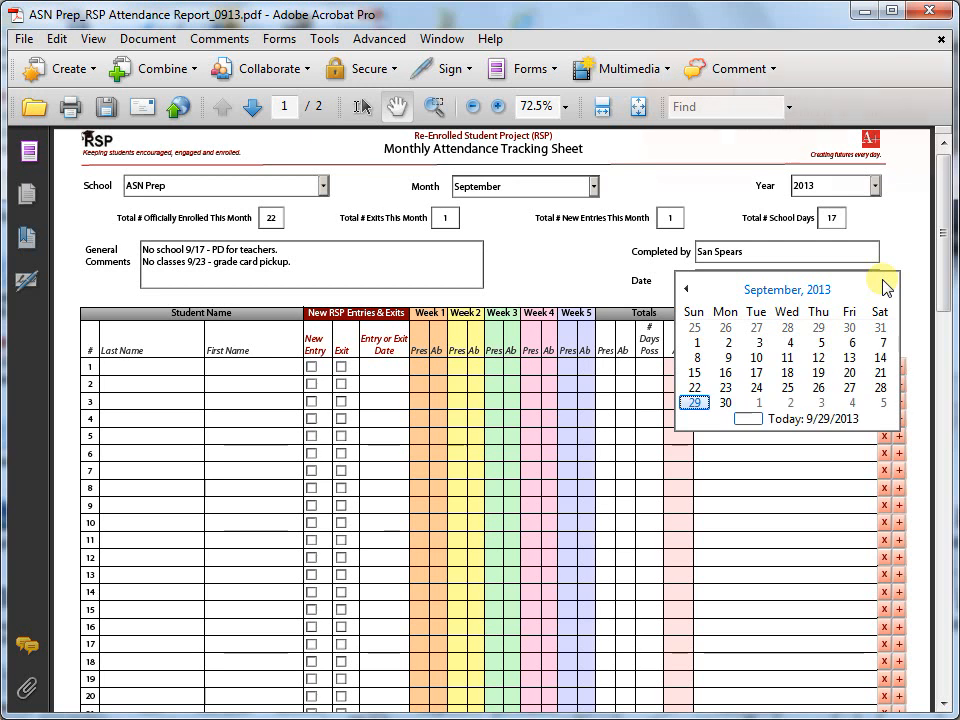
click(694, 404)
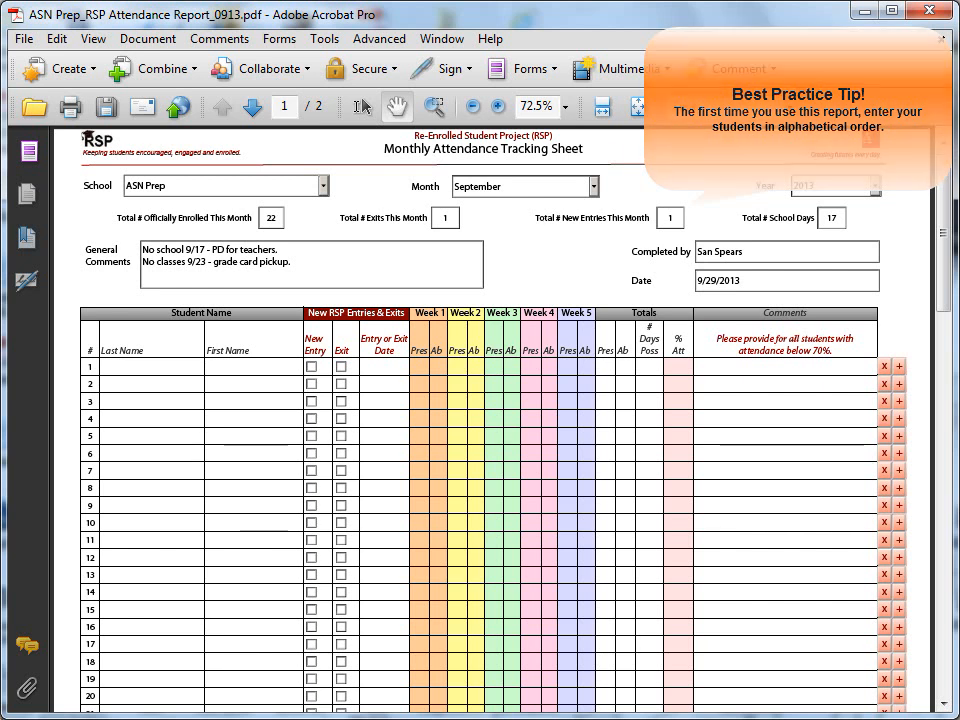
click(104, 367)
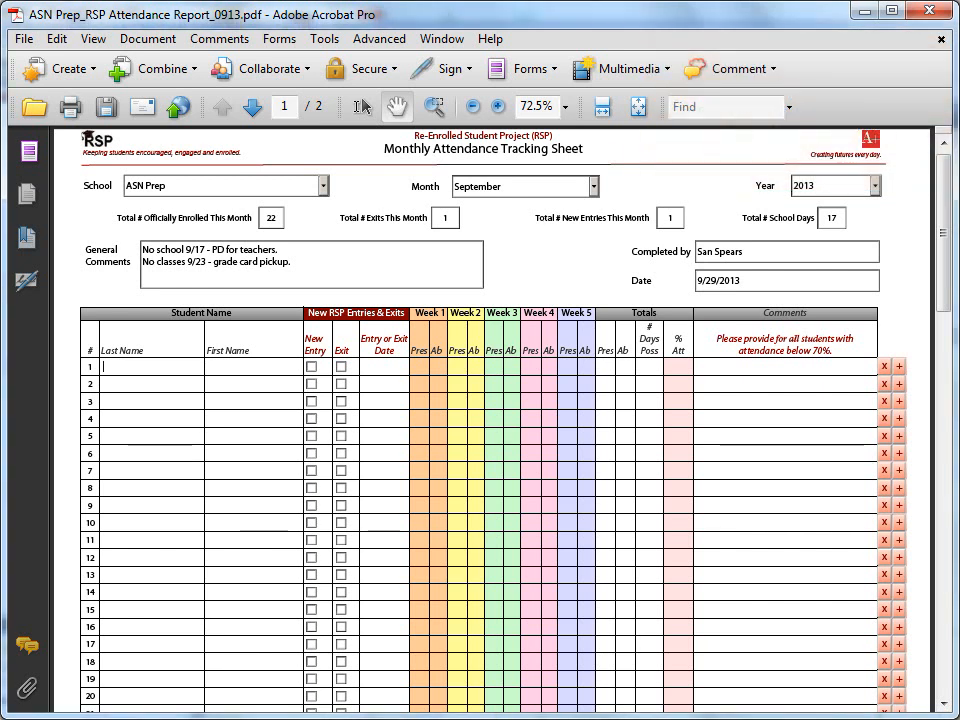
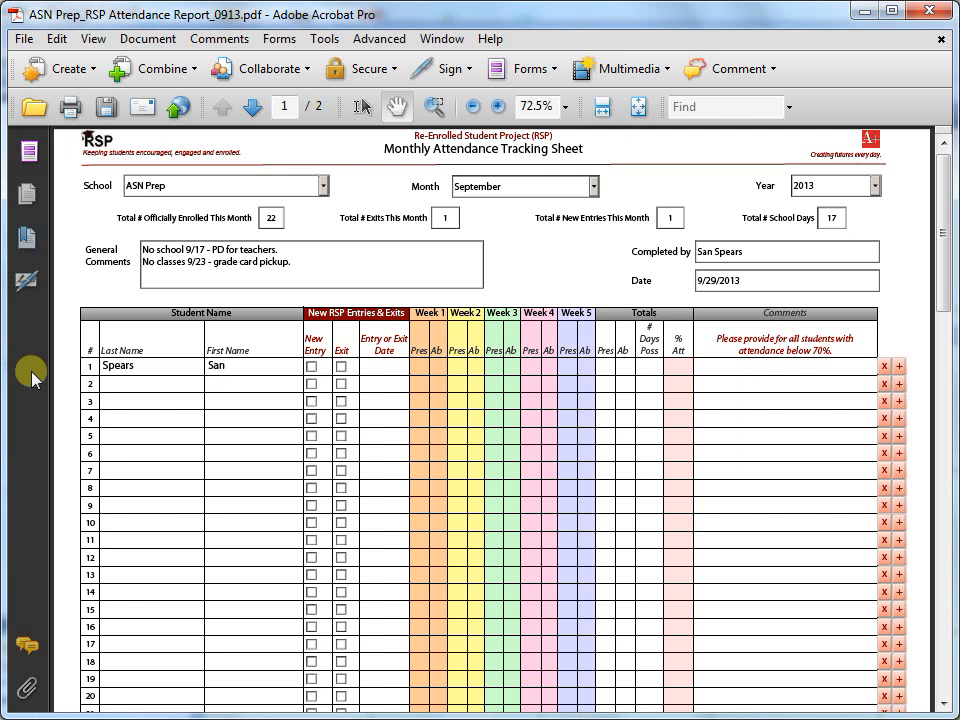
Step: Enter the first student's name in row 1, check New Entry, and set entry date 9/2/13
click(311, 367)
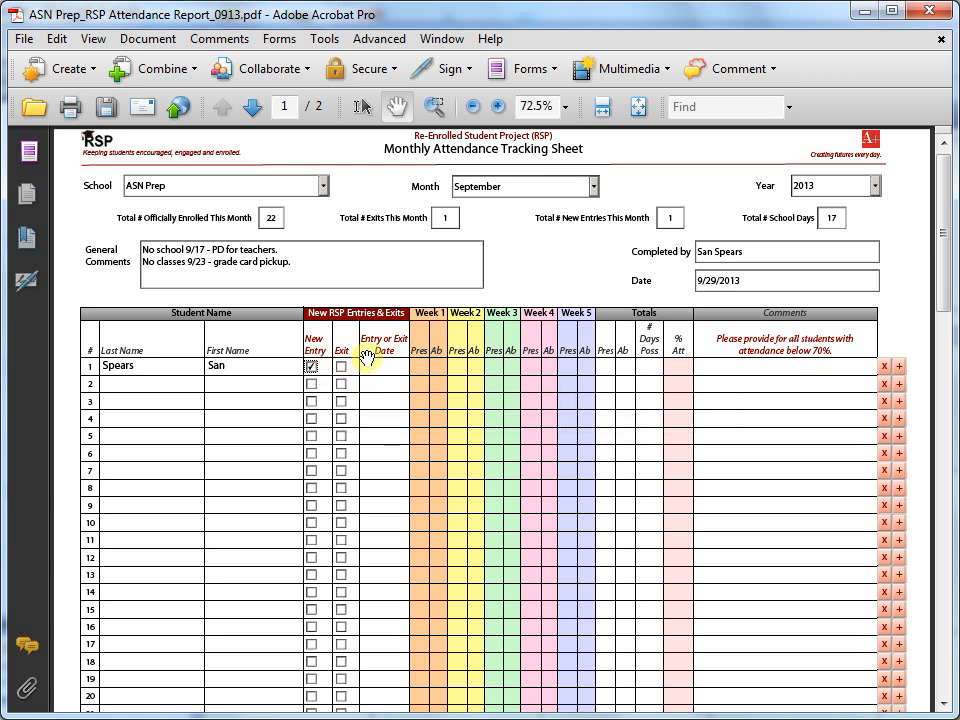
click(372, 366)
click(413, 367)
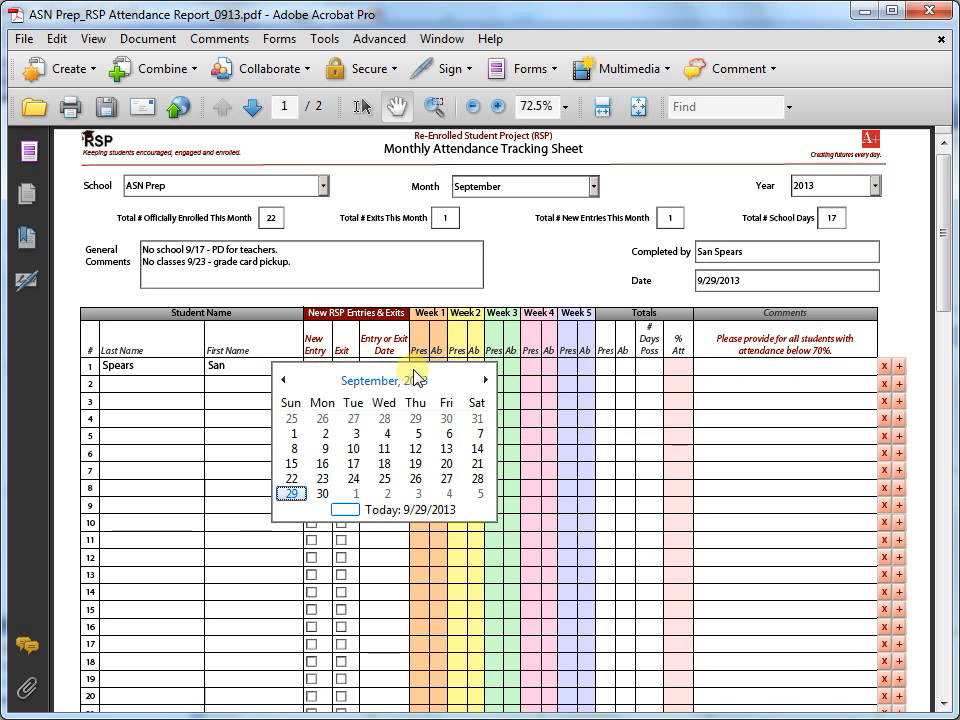
click(321, 434)
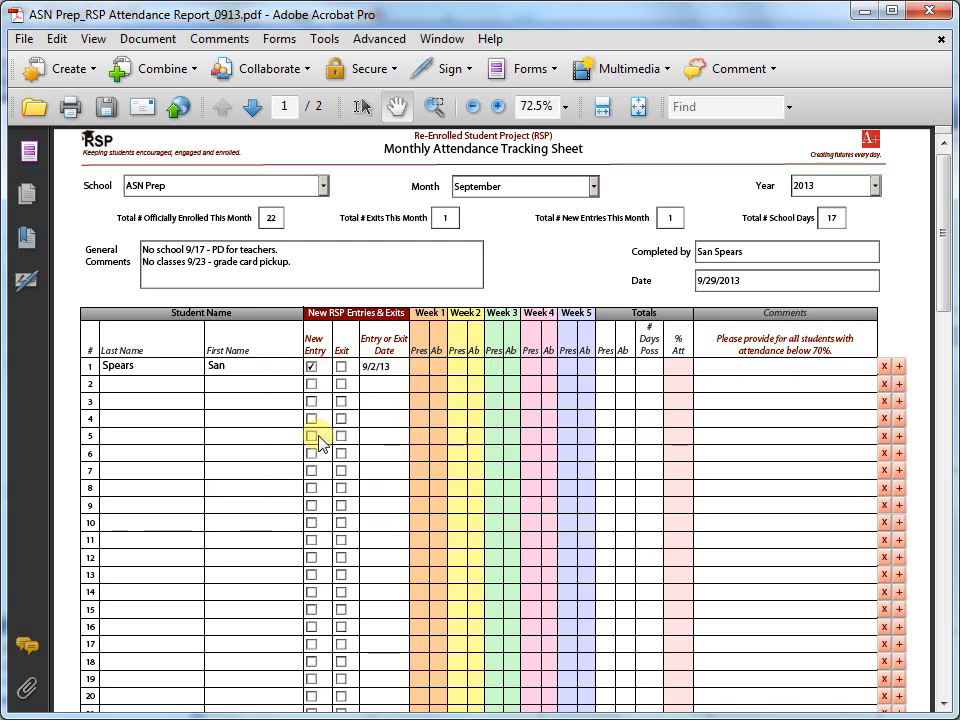
click(418, 370)
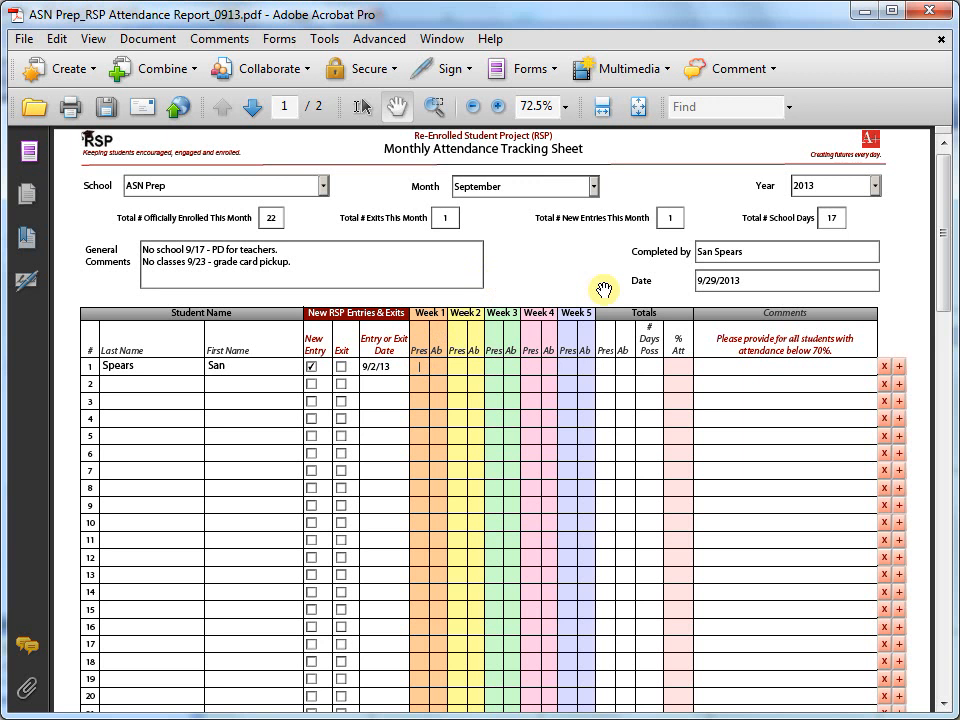
Step: Record row 1's week 1 as 5 present, 0 absent and week 2 as 4 present, 1 absent
text(5)
key(Tab)
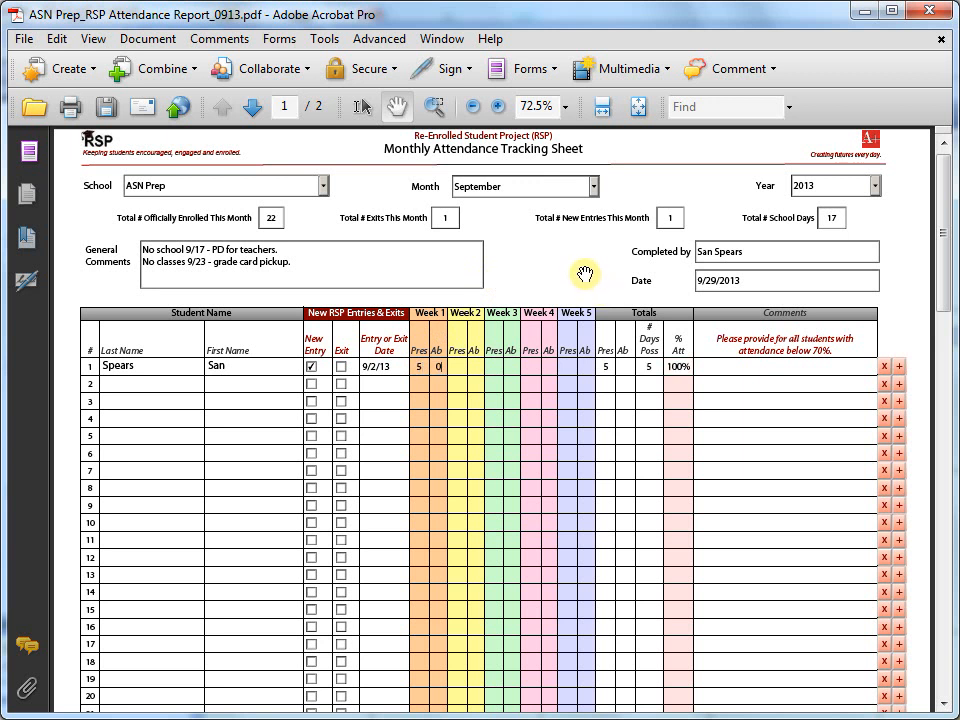
text(0)
key(Tab)
text(4)
key(Tab)
text(1)
key(Tab)
Step: Record row 1's week 3 as 4 present, 0 absent and week 4 as 3 present, 0 absent
text(4)
key(Tab)
text(0)
key(Tab)
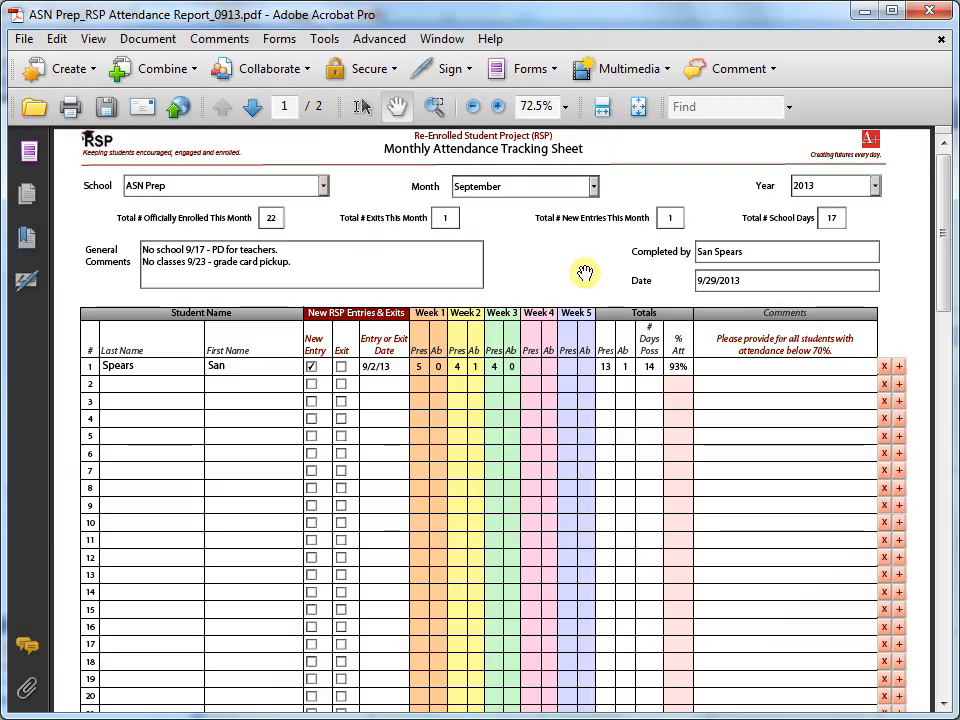
text(3)
key(Tab)
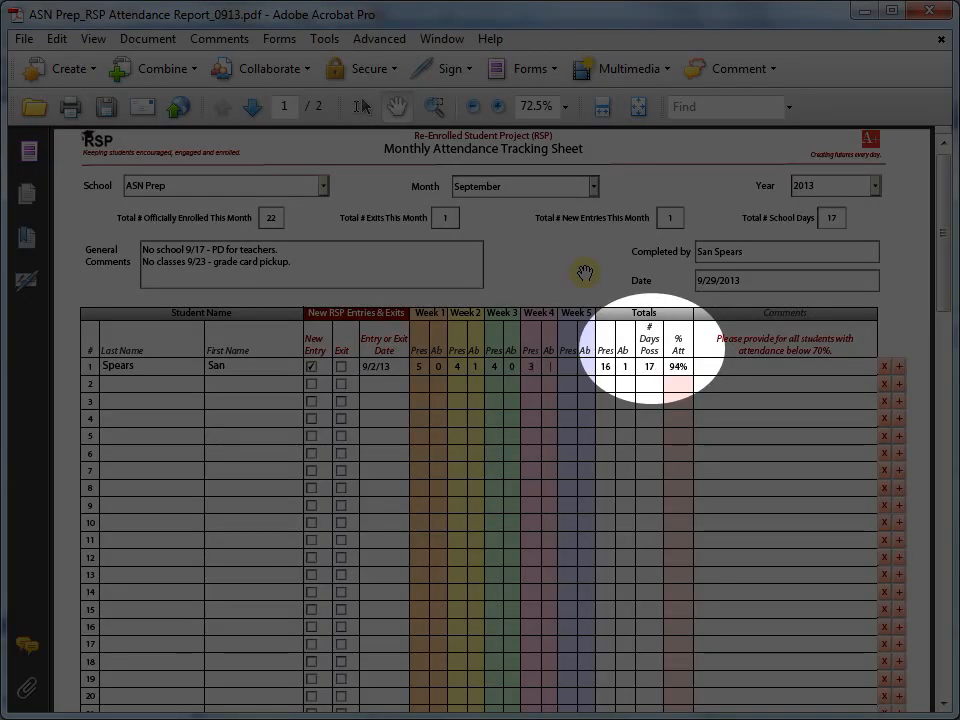
text(0)
key(Tab)
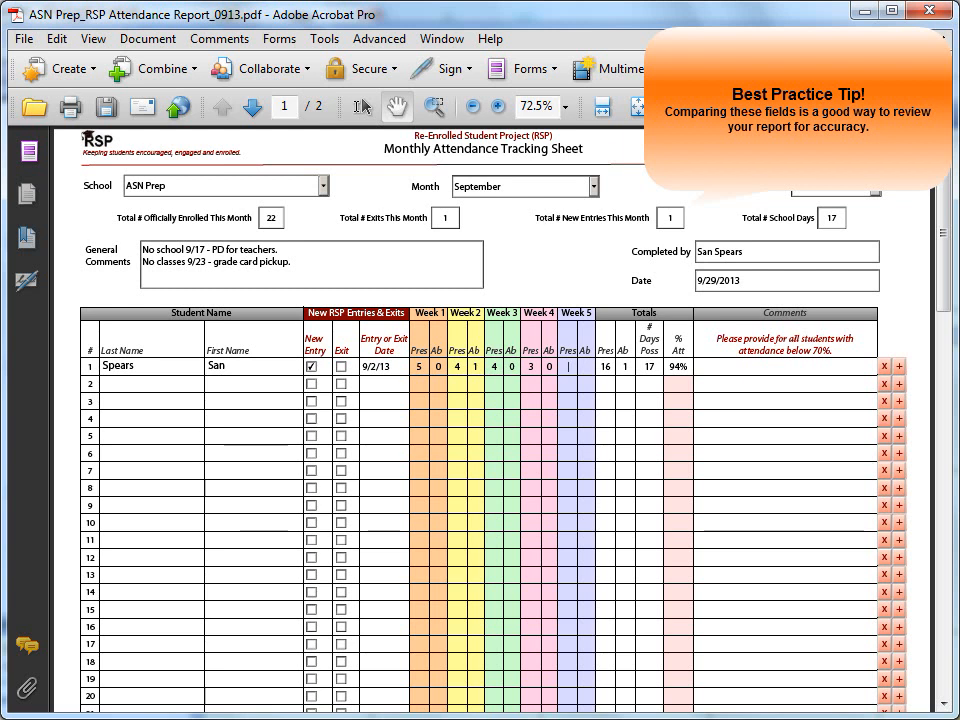
click(117, 386)
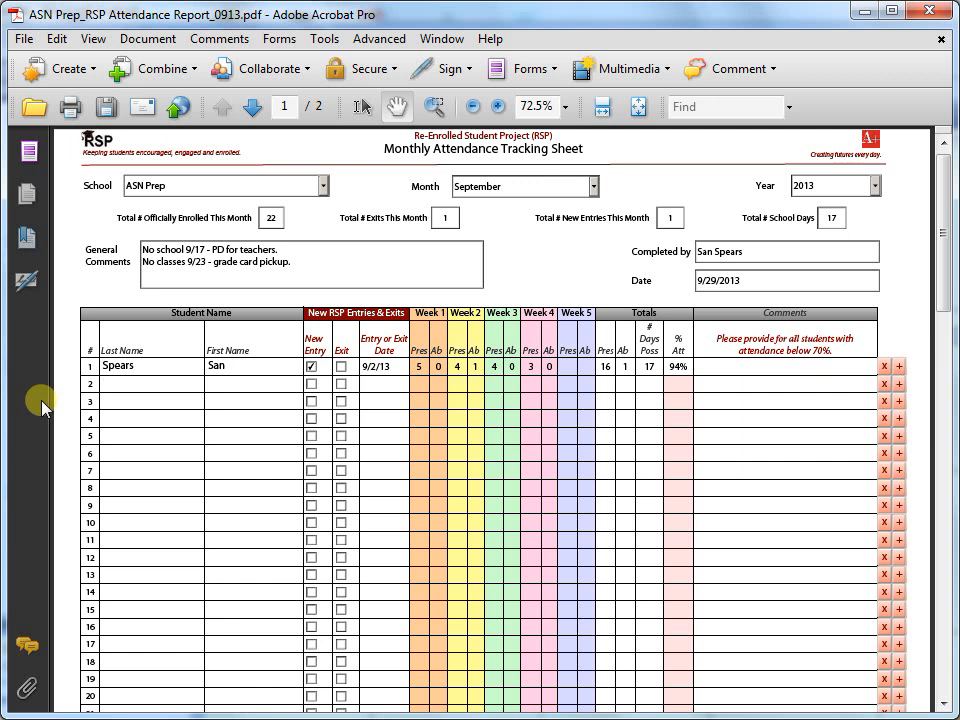
Step: Enter the second student's last and first name, with week 1 at 2/3 and week 2 at 3/2
key(Tab)
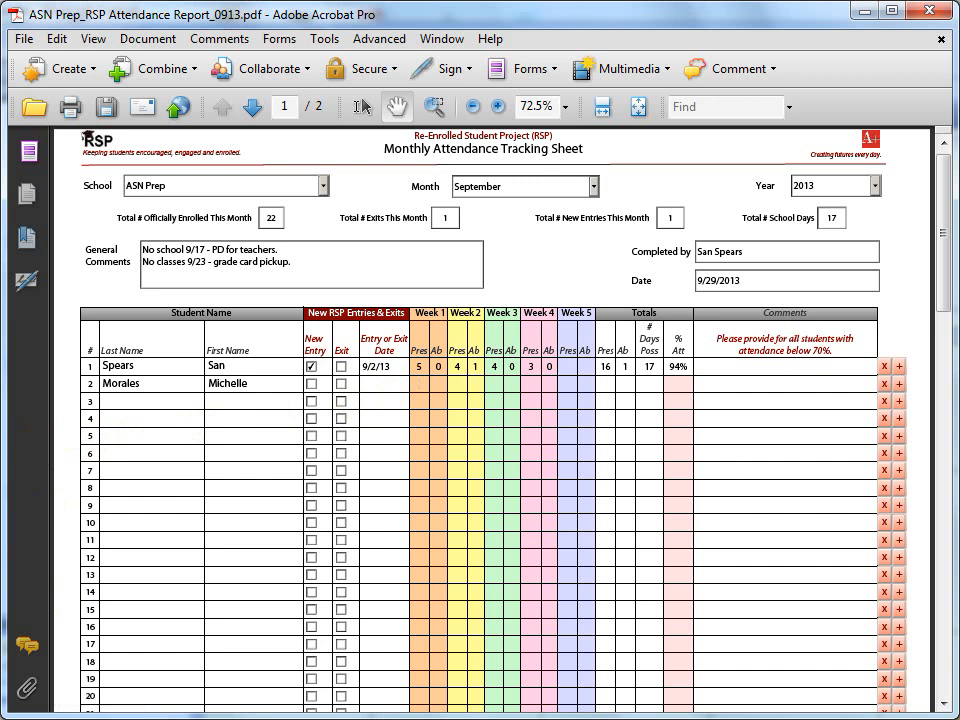
text(2)
key(Tab)
text(3)
key(Tab)
text(3)
key(Tab)
Step: Record row 2's week 3 as 2 present, 2 absent and week 4 as 1 present, 2 absent
text(2)
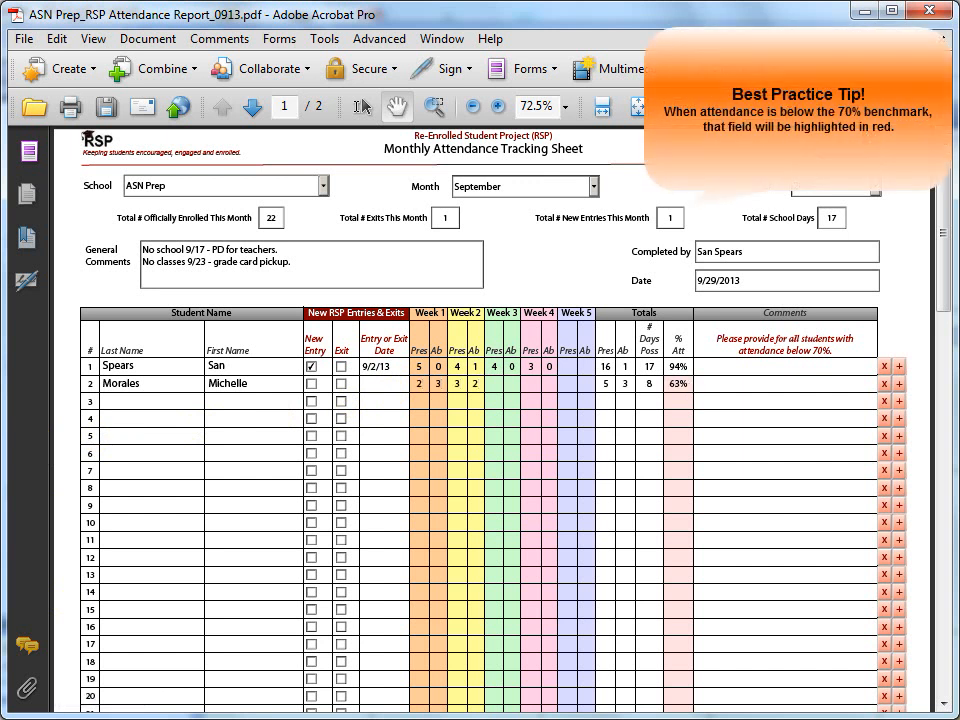
key(Tab)
text(2)
key(Tab)
text(2)
key(Tab)
text(1)
key(Tab)
text(2)
key(Tab)
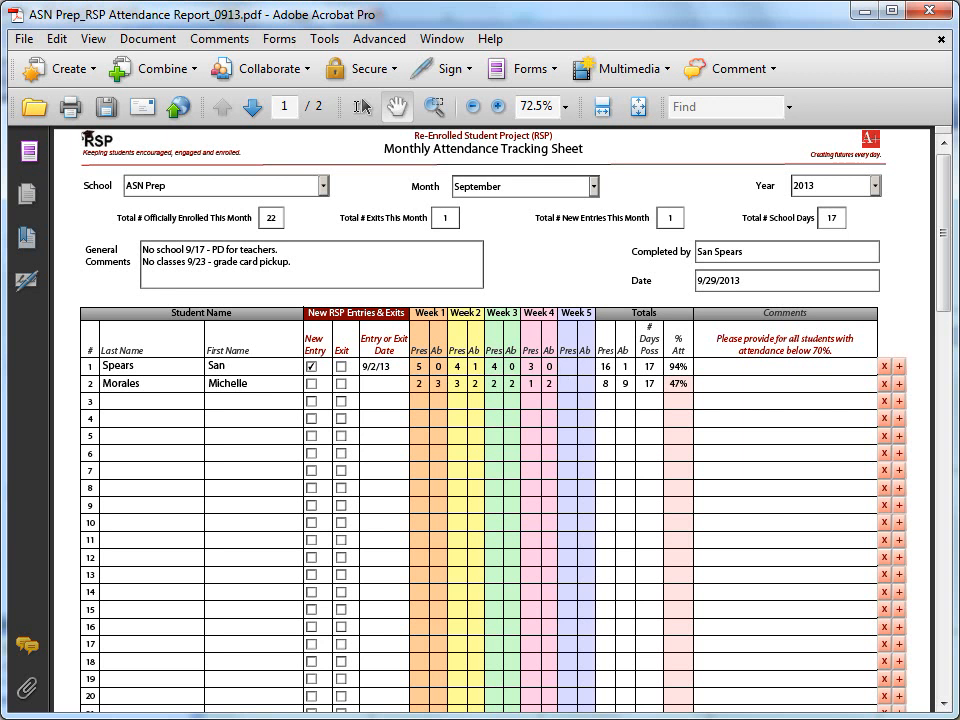
Step: Insert blank rows at rows 1 and 3, then clear the second student's row
click(900, 369)
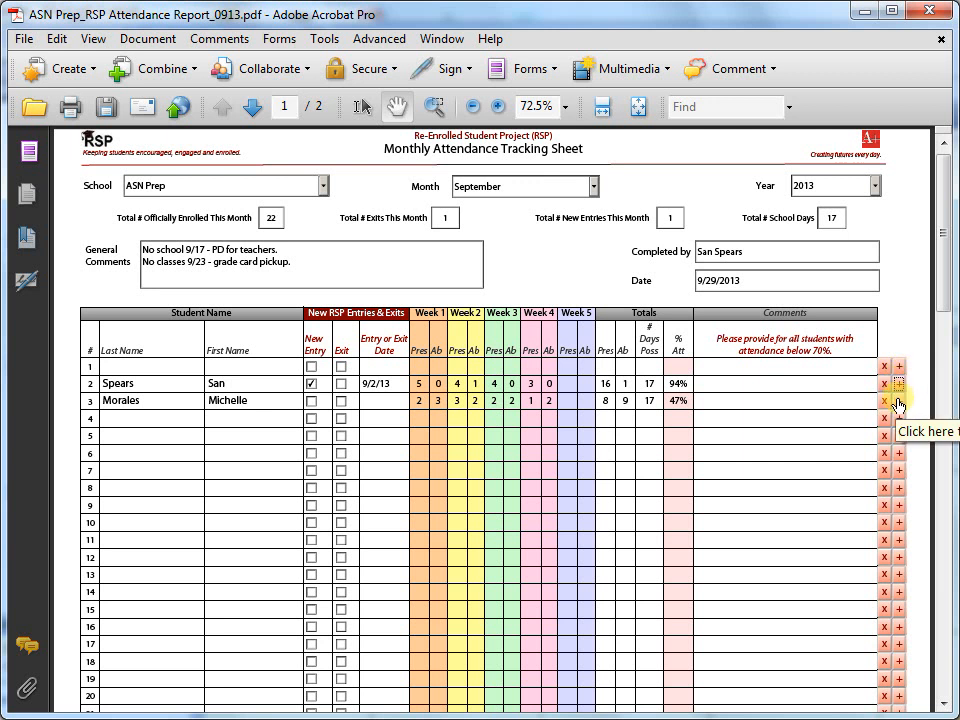
click(898, 402)
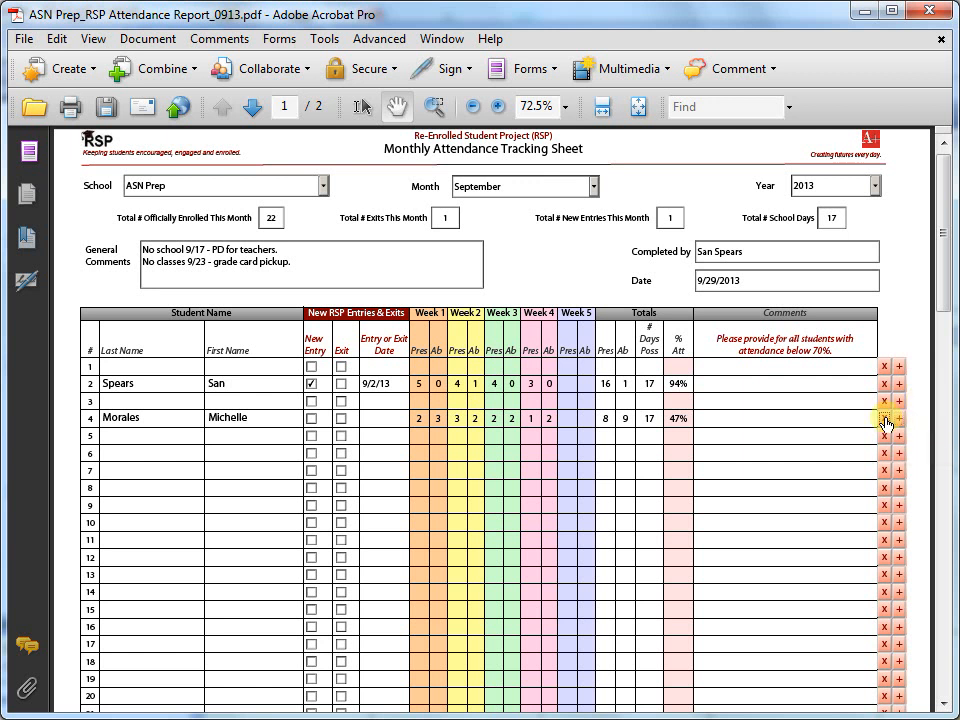
click(884, 419)
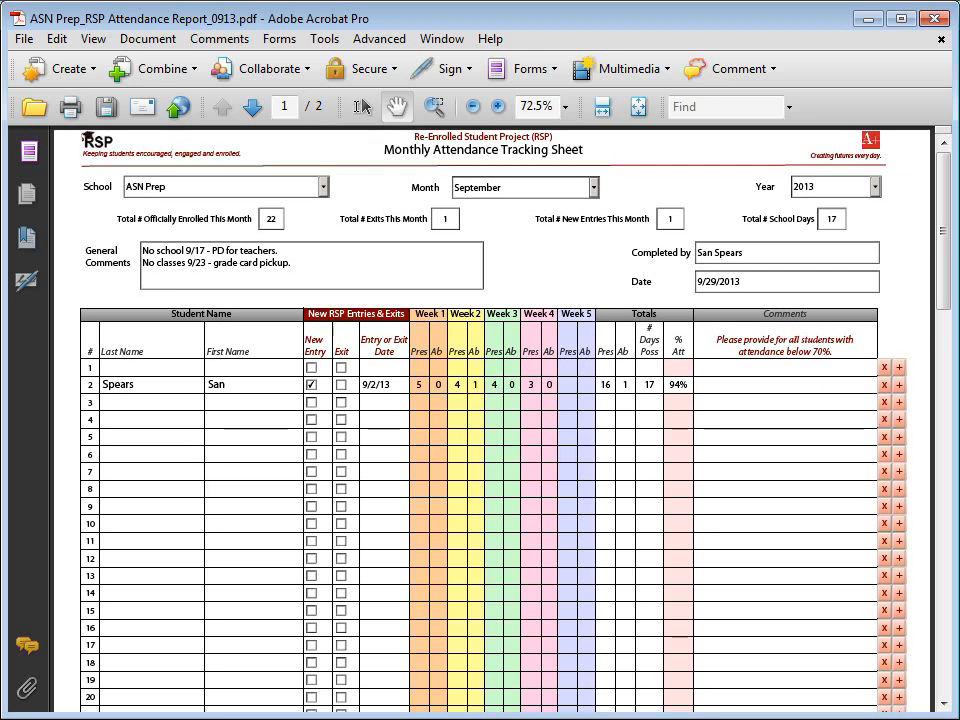
Step: On page 2, view and dismiss the Best Practice Tip on saving, then save the report
drag(943, 286, 939, 681)
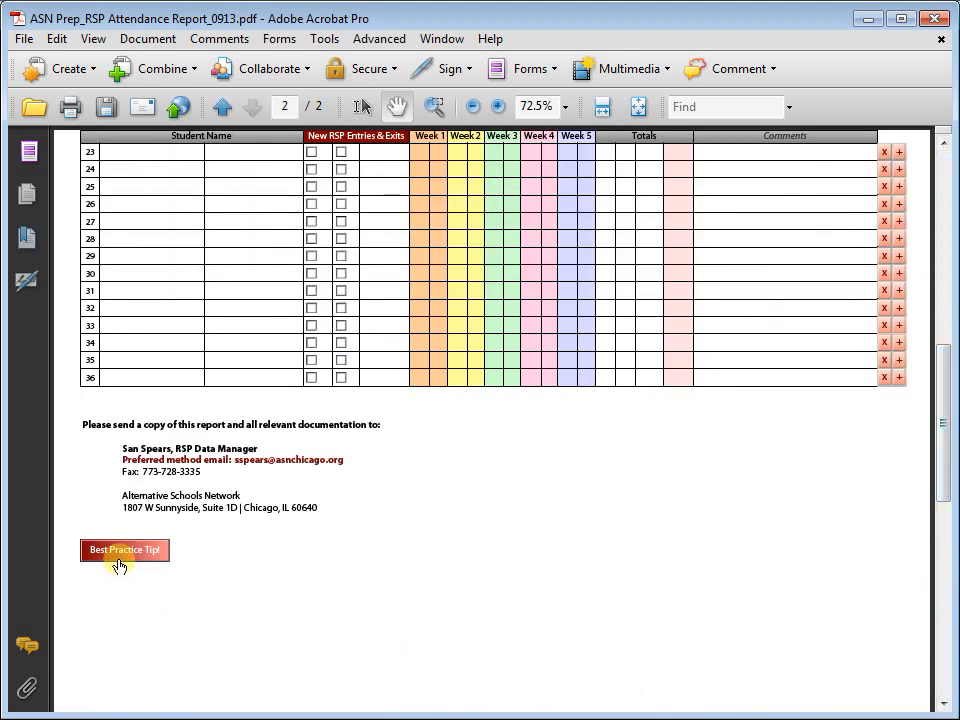
click(121, 553)
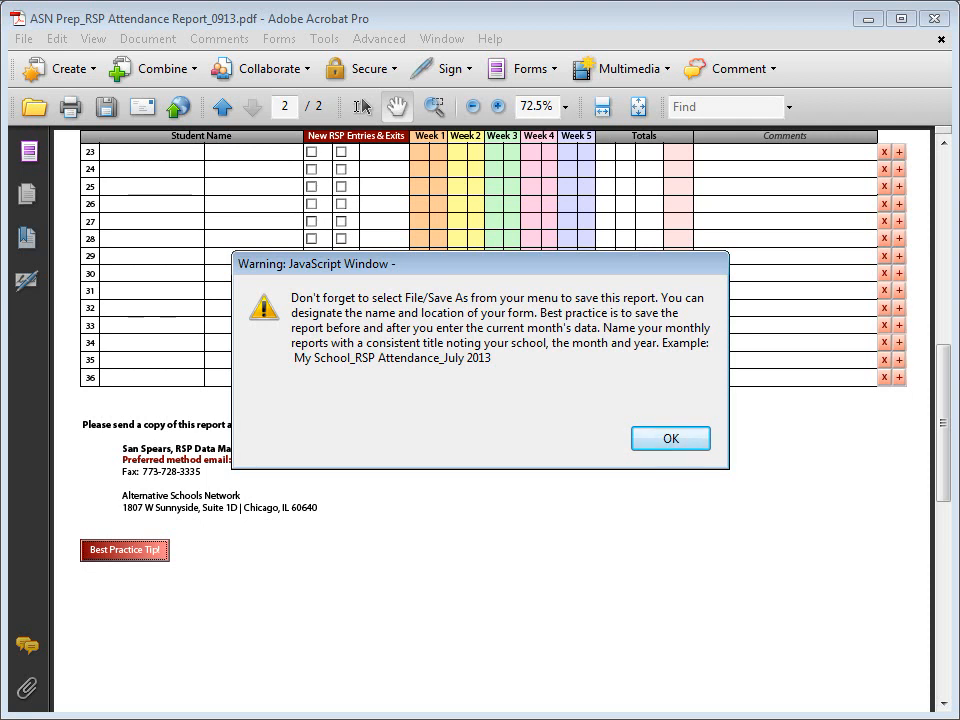
click(650, 443)
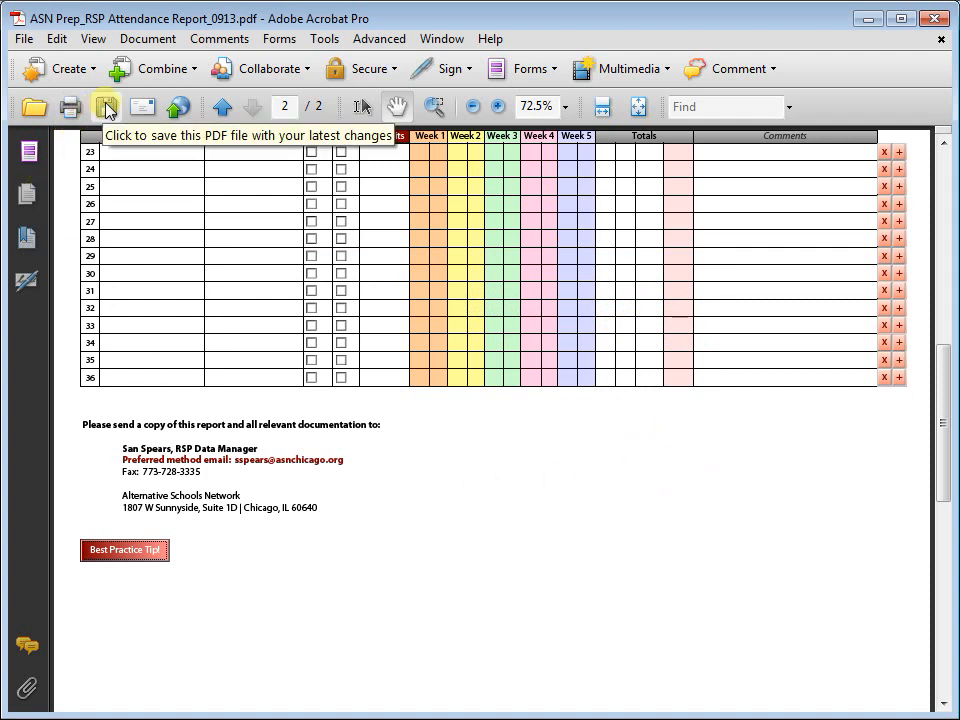
click(107, 106)
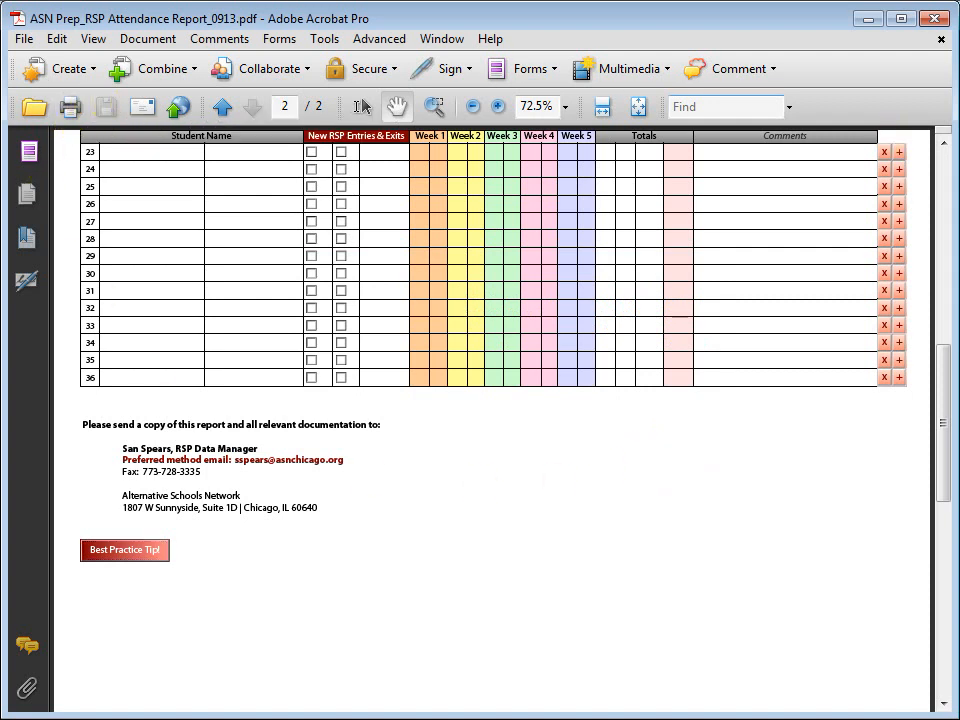